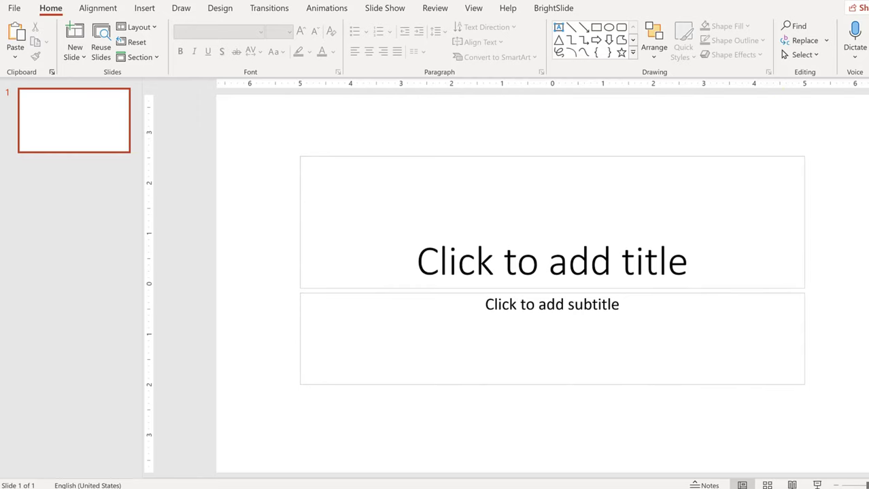
- Set the first slide to the Blank layout and copy the sitting-person photo from the browser
{"action": "left_click", "coordinate": [149, 26]}
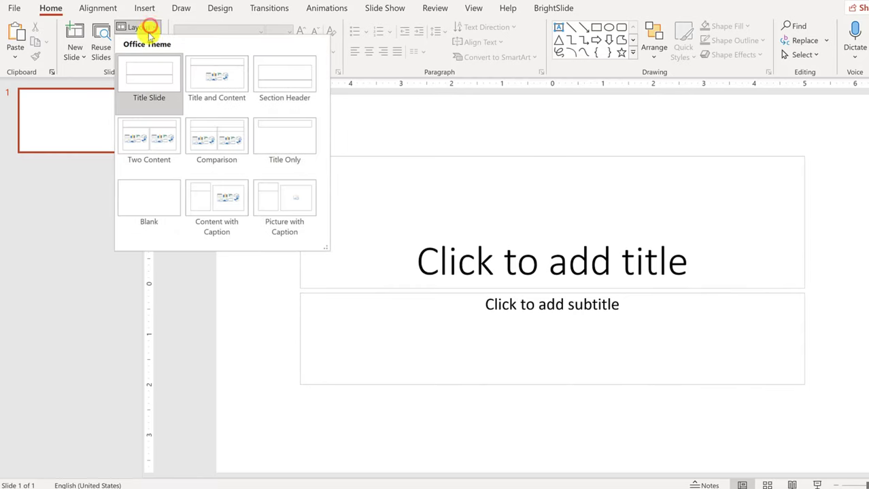
{"action": "left_click", "coordinate": [158, 191]}
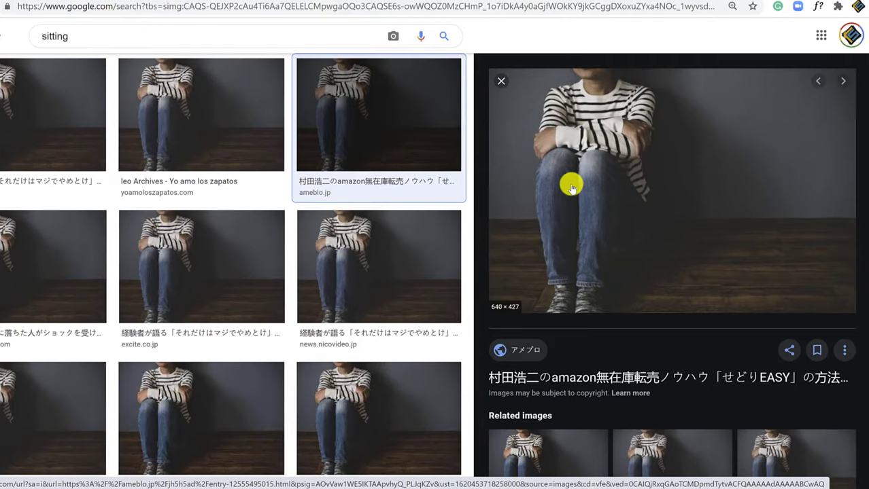
{"action": "right_click", "coordinate": [571, 184]}
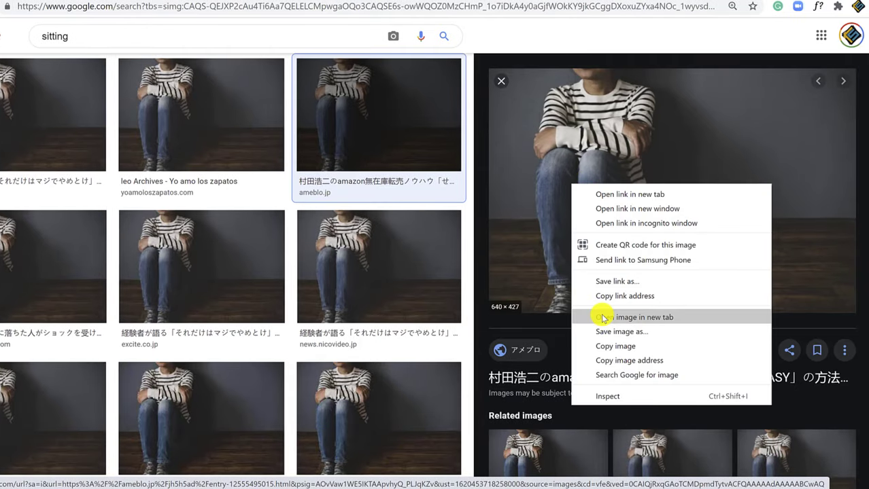
{"action": "left_click", "coordinate": [604, 345]}
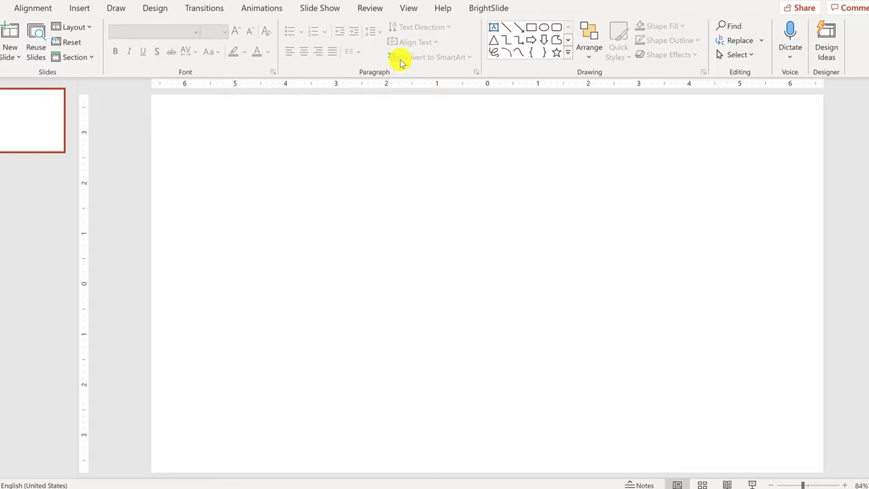
- Paste the sitting-person photo onto a Slide Master layout, moved top-left and enlarged to full slide height
{"action": "left_click", "coordinate": [410, 9]}
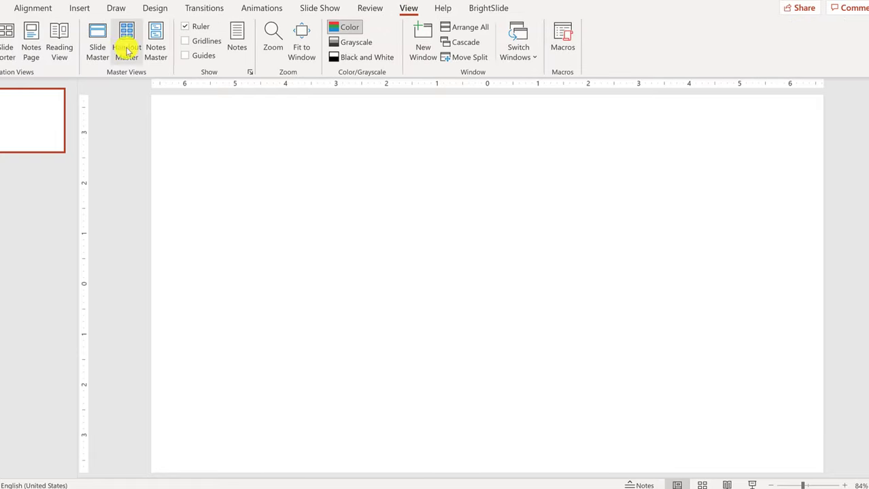
{"action": "left_click", "coordinate": [106, 51]}
{"action": "key", "text": "ctrl+v"}
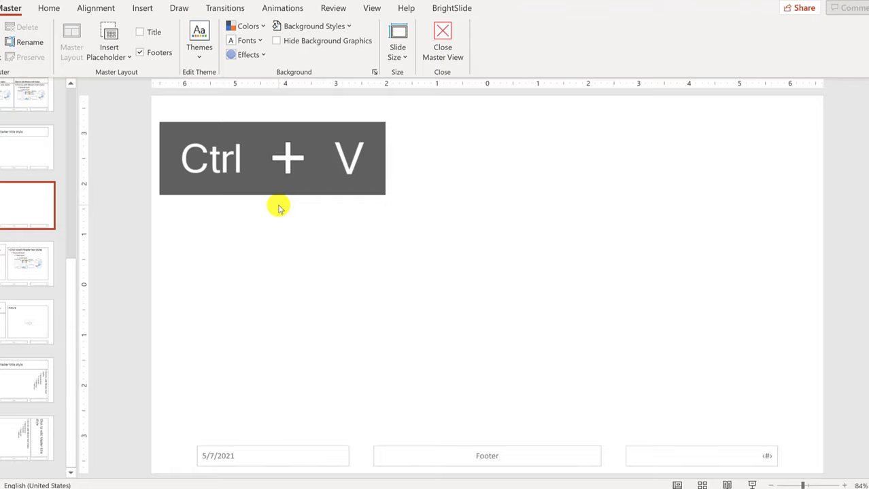
{"action": "mouse_move", "coordinate": [438, 238]}
{"action": "left_mouse_down"}
{"action": "mouse_move", "coordinate": [298, 198]}
{"action": "mouse_move", "coordinate": [270, 165]}
{"action": "left_mouse_up"}
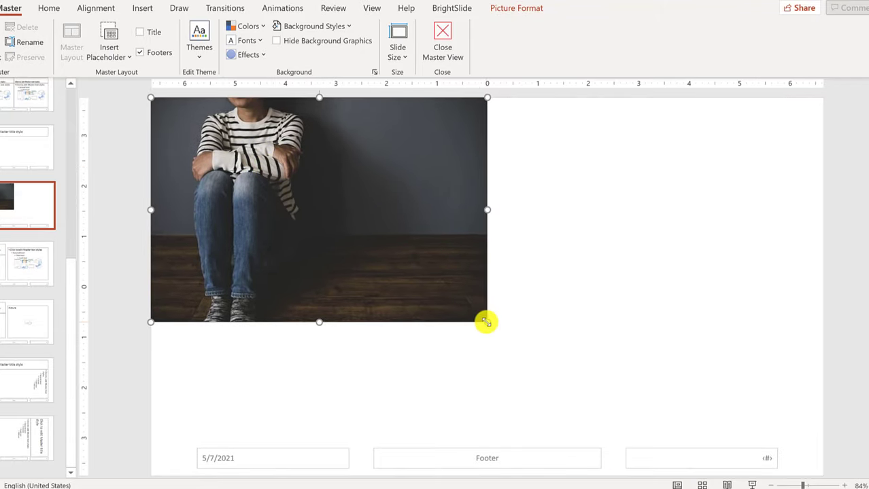
{"action": "mouse_move", "coordinate": [487, 322]}
{"action": "left_mouse_down"}
{"action": "mouse_move", "coordinate": [669, 469]}
{"action": "mouse_move", "coordinate": [687, 472]}
{"action": "left_mouse_up"}
- Delete the layout's footer placeholders and reselect the photo
{"action": "mouse_move", "coordinate": [814, 426]}
{"action": "left_mouse_down"}
{"action": "mouse_move", "coordinate": [152, 469]}
{"action": "mouse_move", "coordinate": [116, 480]}
{"action": "left_mouse_up"}
{"action": "key", "text": "Delete"}
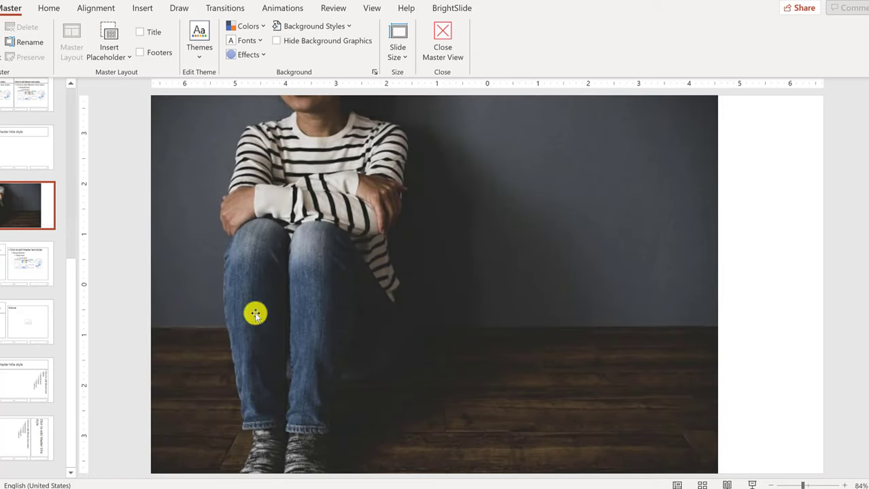
{"action": "left_click", "coordinate": [345, 141]}
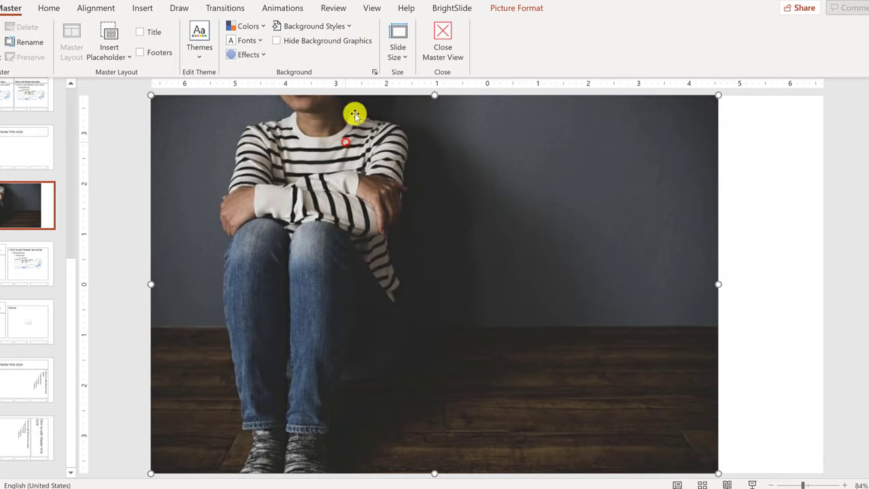
- Crop the photo's left and right sides, nudge it right, then re-crop the left edge
{"action": "left_click", "coordinate": [493, 9]}
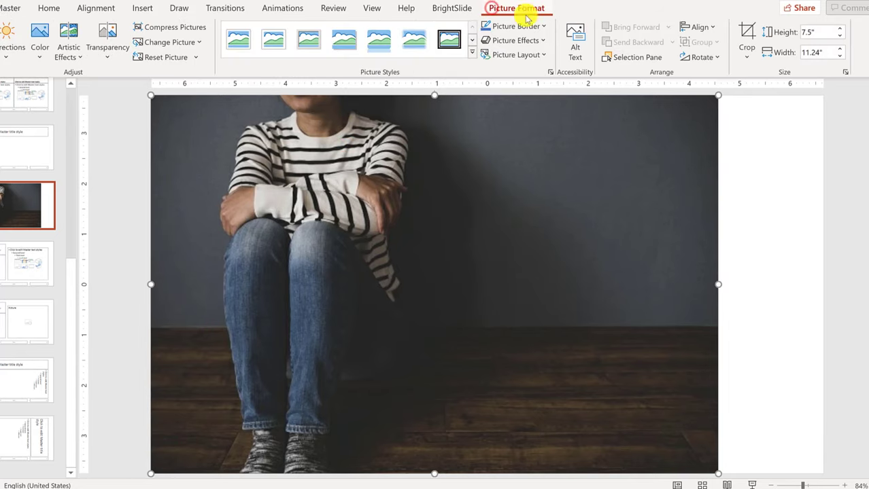
{"action": "left_click", "coordinate": [746, 33]}
{"action": "left_click_drag", "start_coordinate": [152, 284], "coordinate": [192, 283]}
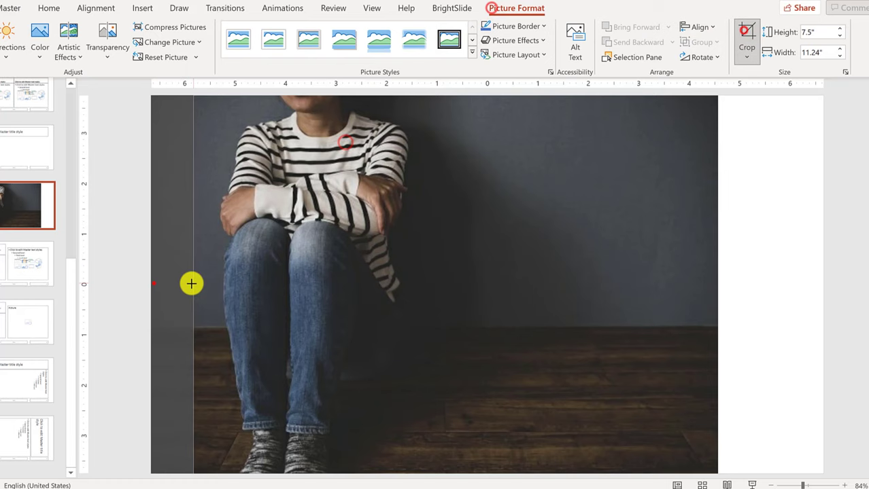
{"action": "left_click_drag", "start_coordinate": [716, 283], "coordinate": [601, 302]}
{"action": "left_click", "coordinate": [760, 292]}
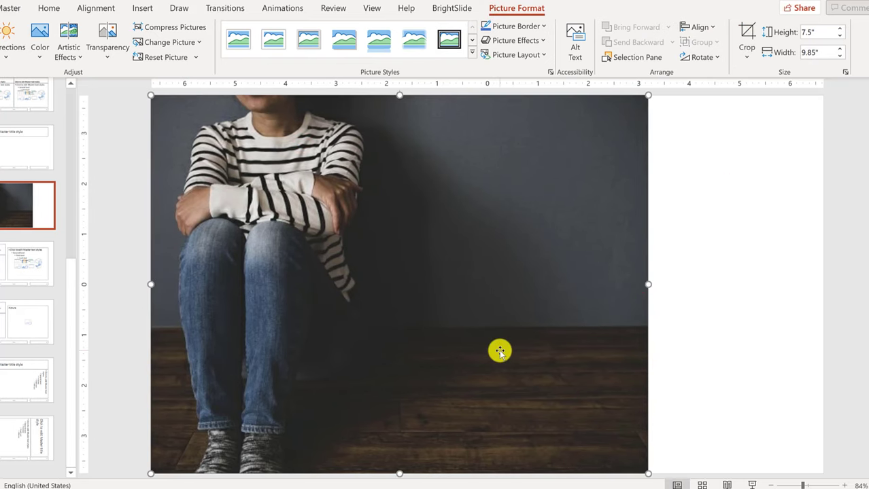
{"action": "left_click_drag", "start_coordinate": [500, 350], "coordinate": [523, 352]}
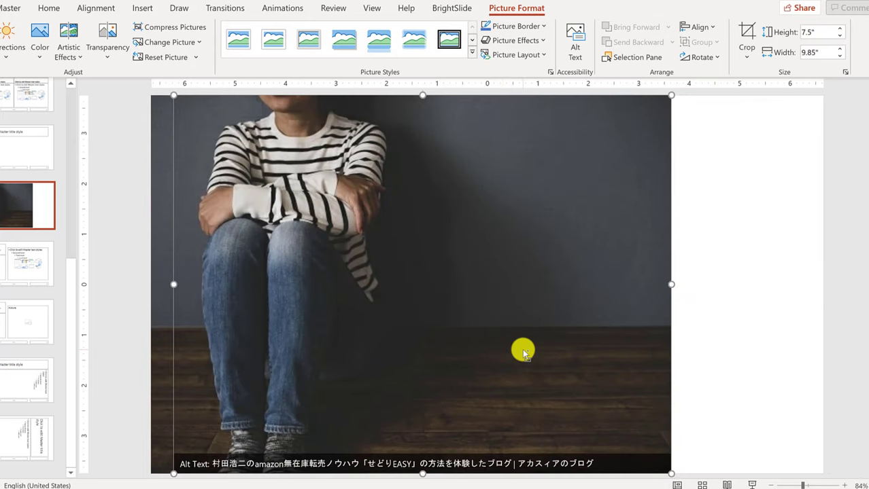
{"action": "left_click", "coordinate": [746, 56]}
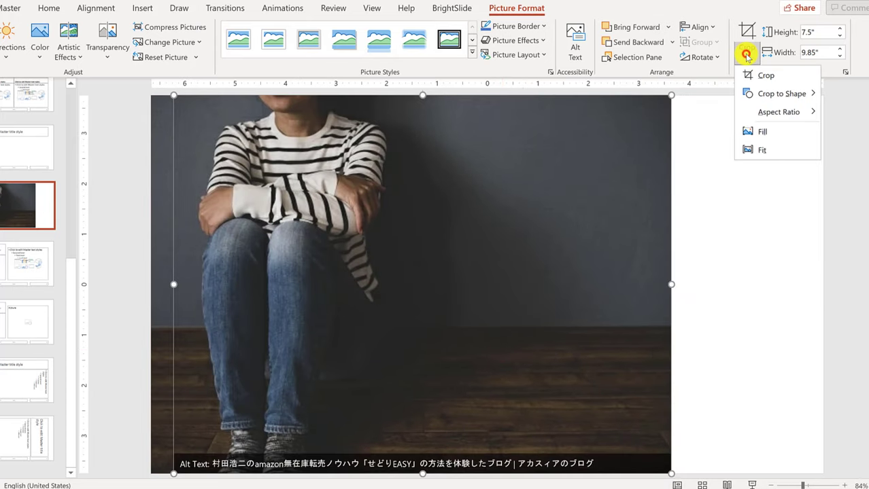
{"action": "left_click", "coordinate": [754, 74]}
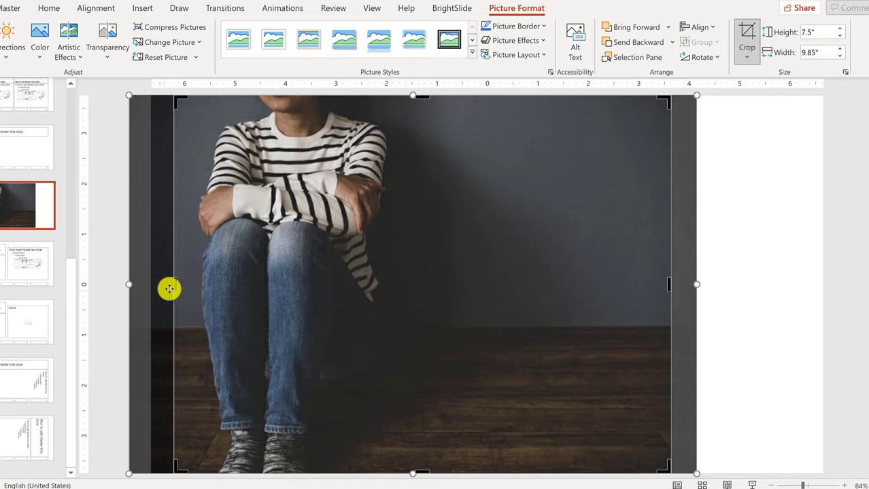
{"action": "left_click_drag", "start_coordinate": [174, 280], "coordinate": [556, 271]}
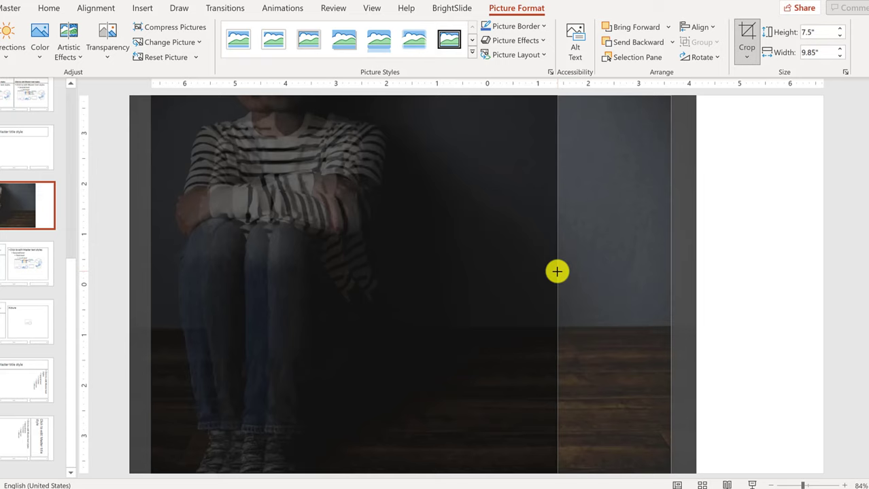
- Stretch a narrow wall slice from the photo's right edge across the empty right side
{"action": "left_click", "coordinate": [746, 277]}
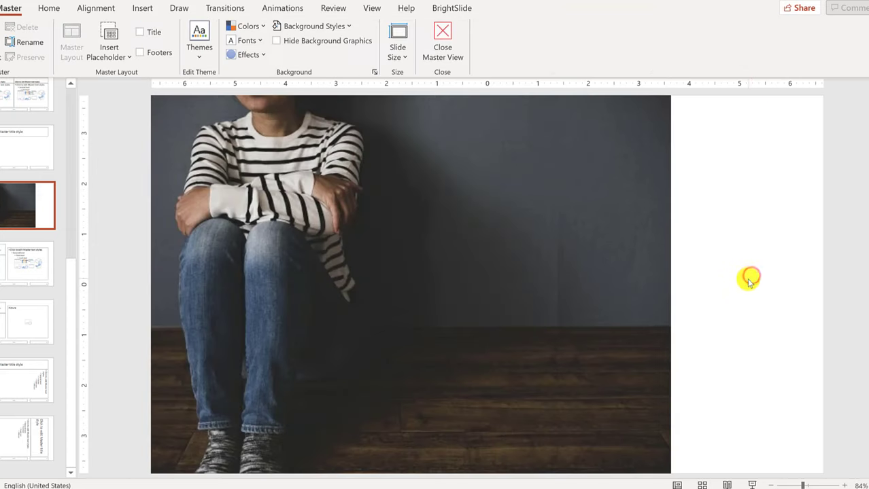
{"action": "left_click_drag", "start_coordinate": [645, 296], "coordinate": [618, 302]}
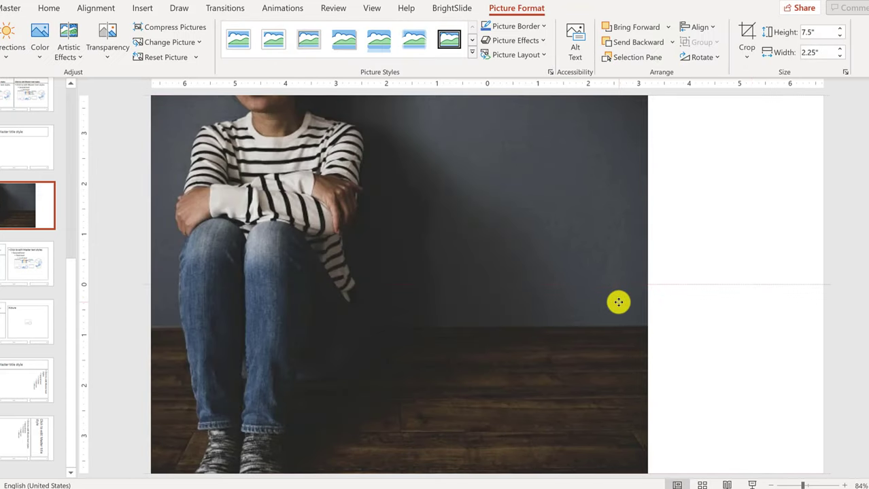
{"action": "left_click_drag", "start_coordinate": [624, 302], "coordinate": [621, 300]}
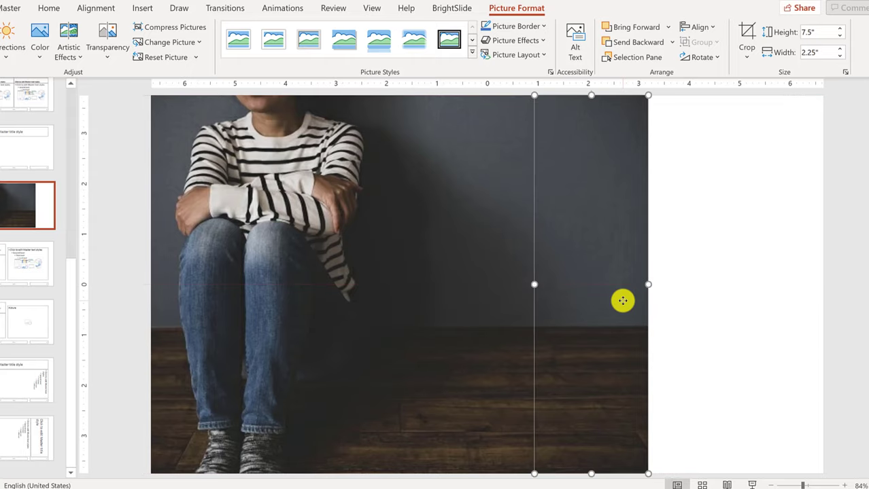
{"action": "left_click_drag", "start_coordinate": [533, 283], "coordinate": [823, 273]}
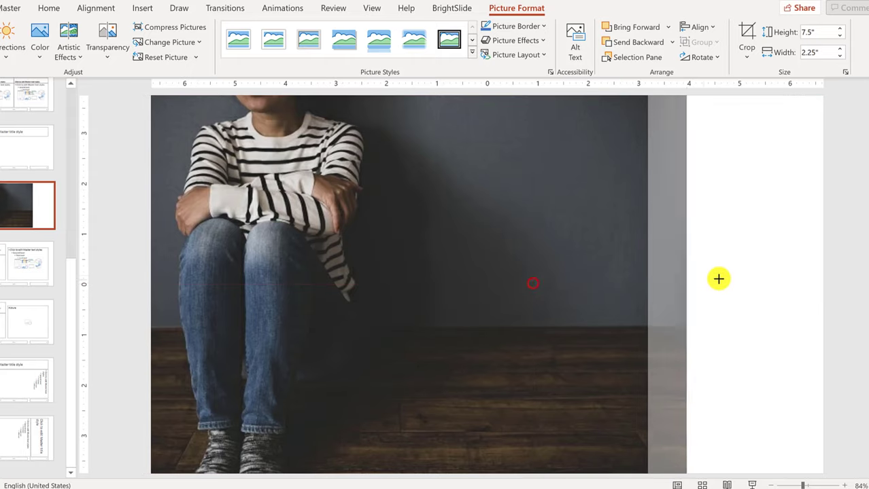
{"action": "left_click", "coordinate": [848, 290]}
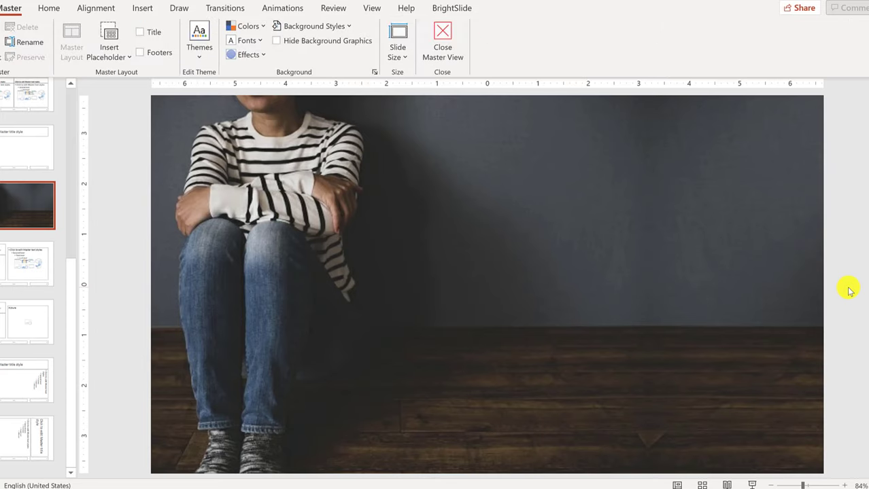
- Draw a rectangle covering the right part of the slide
{"action": "left_click", "coordinate": [150, 10]}
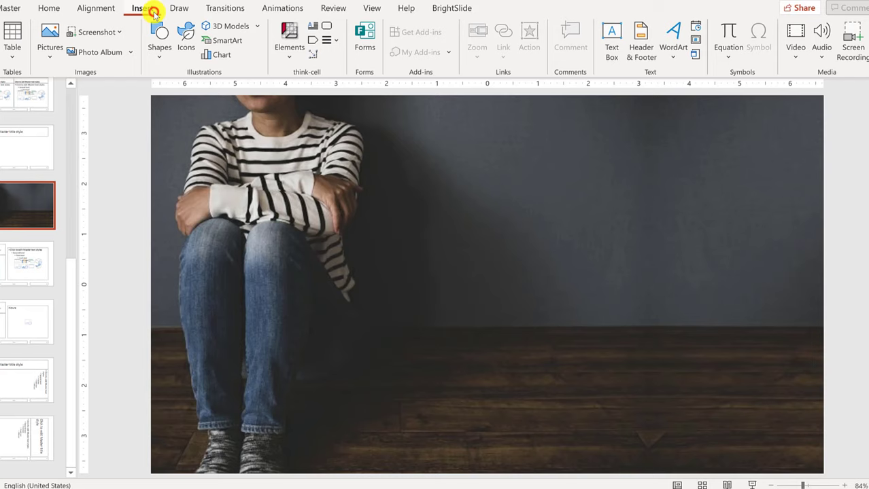
{"action": "left_click", "coordinate": [160, 42]}
{"action": "left_click", "coordinate": [190, 90]}
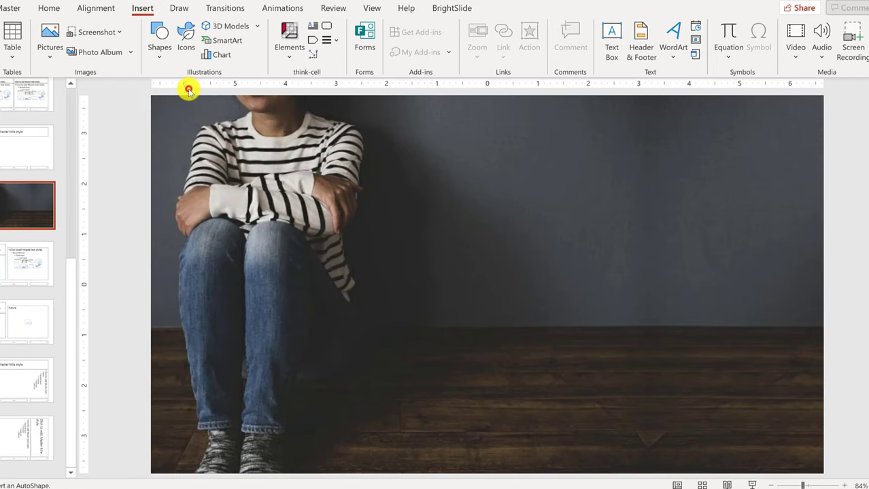
{"action": "left_click_drag", "start_coordinate": [819, 97], "coordinate": [534, 472]}
- Give the rectangle a gradient fill whose end stop is dark grey sampled from the photo
{"action": "right_click", "coordinate": [650, 228]}
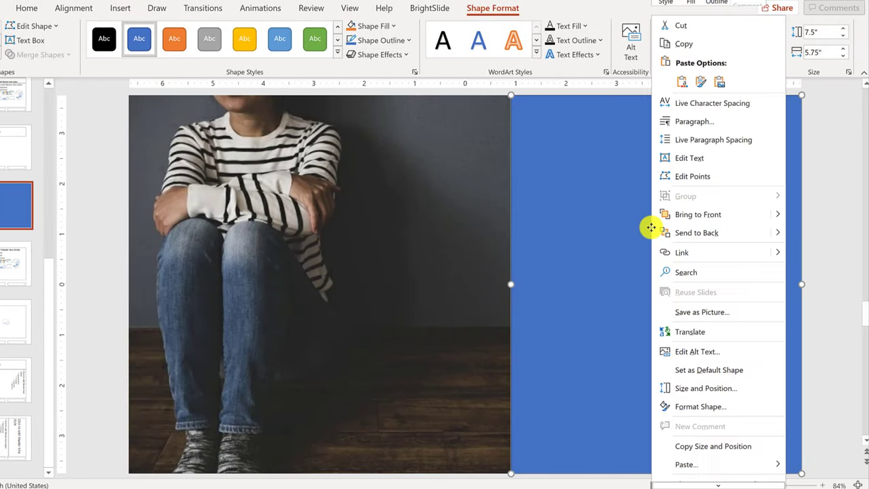
{"action": "left_click", "coordinate": [702, 406]}
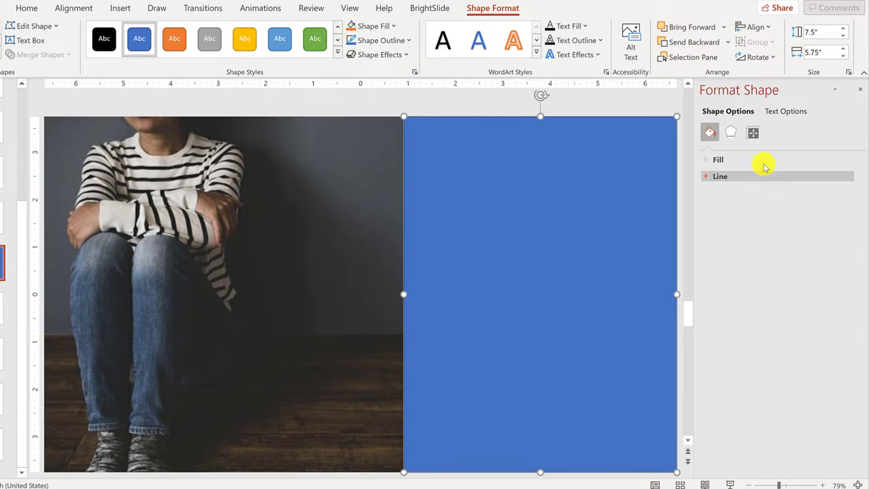
{"action": "left_click", "coordinate": [765, 161]}
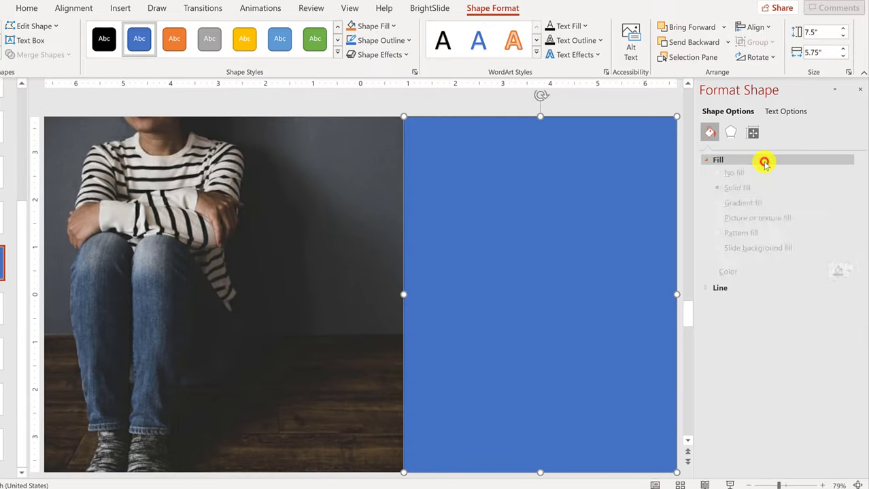
{"action": "left_click", "coordinate": [741, 210]}
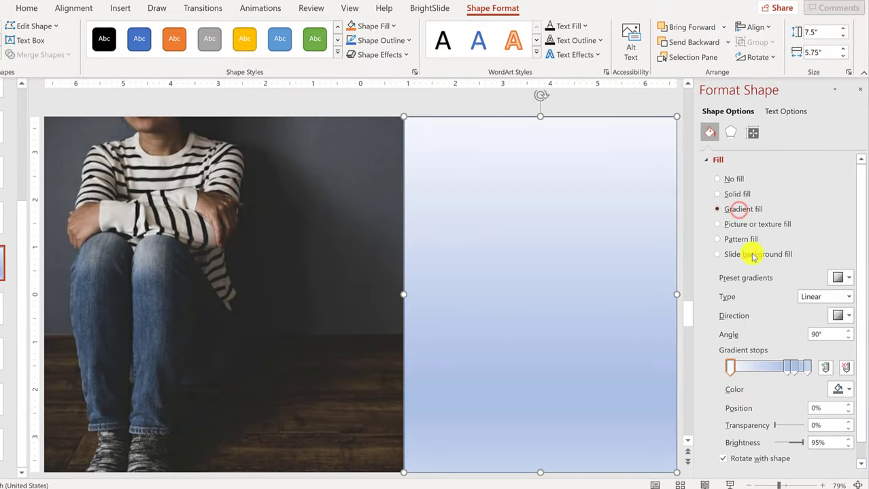
{"action": "left_click", "coordinate": [793, 367]}
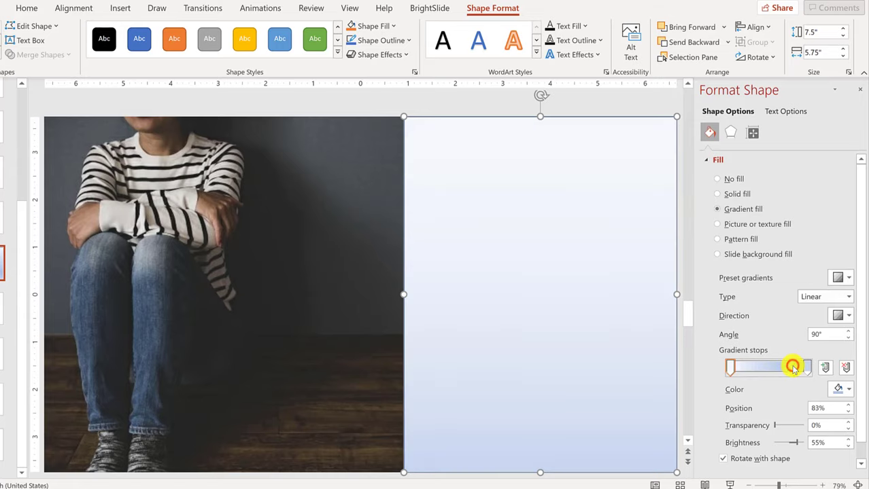
{"action": "left_click", "coordinate": [834, 389]}
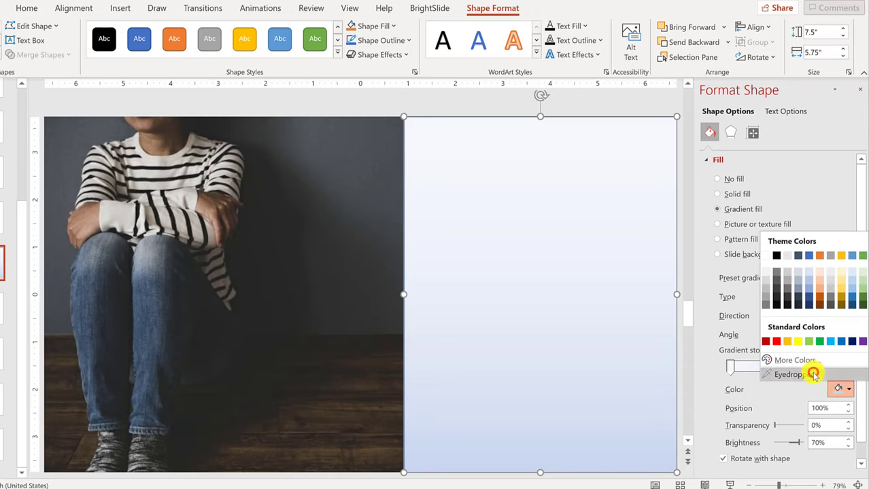
{"action": "left_click", "coordinate": [812, 374]}
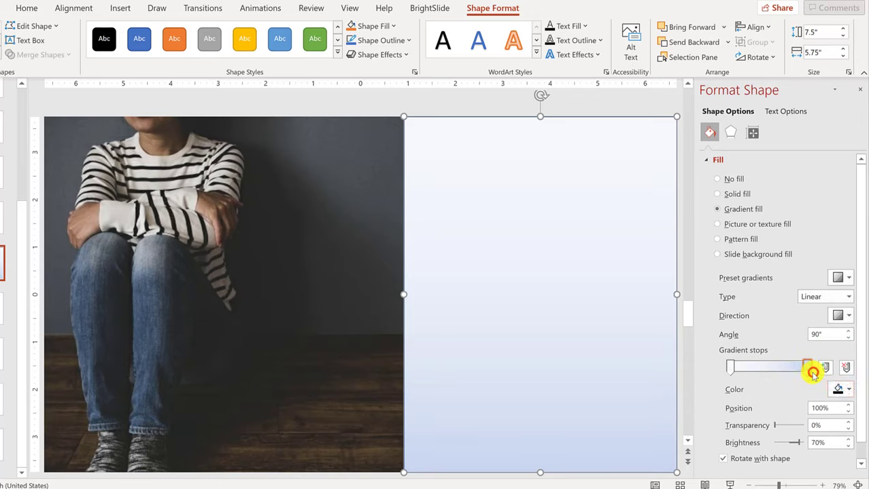
{"action": "left_click", "coordinate": [384, 127]}
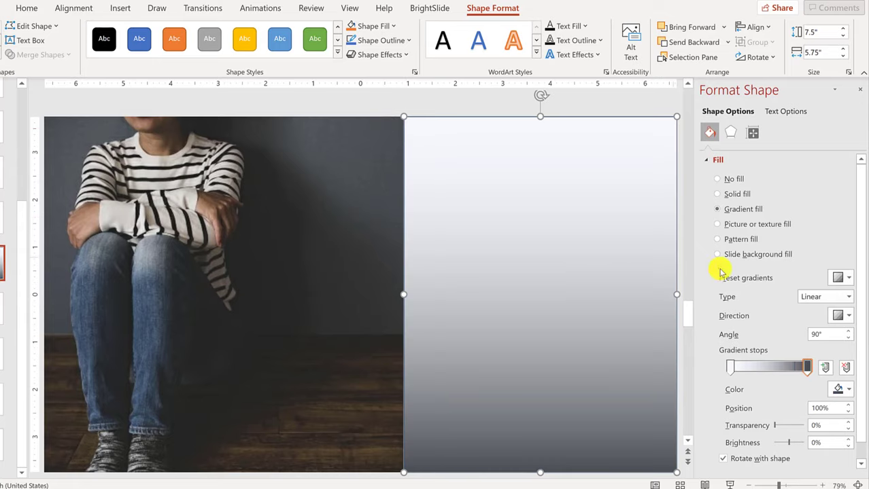
- Make the gradient linear left-to-right with a dark grey, 100% transparent first stop
{"action": "left_click", "coordinate": [841, 318]}
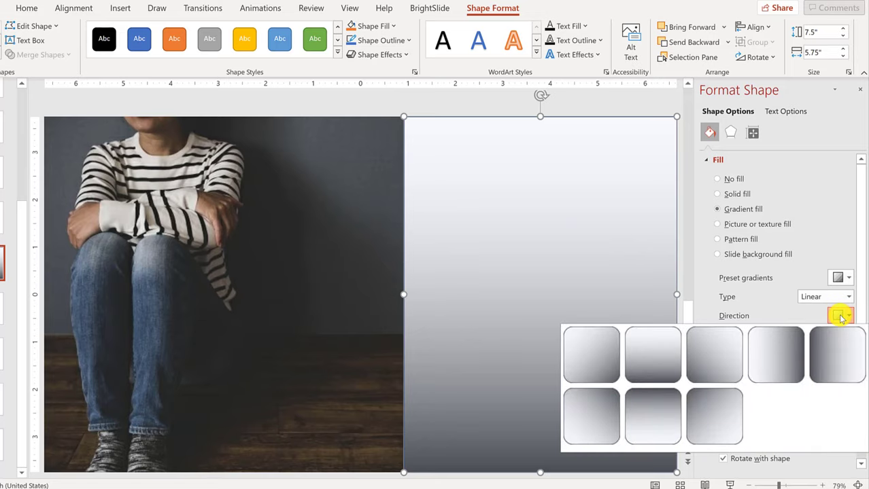
{"action": "left_click", "coordinate": [792, 351]}
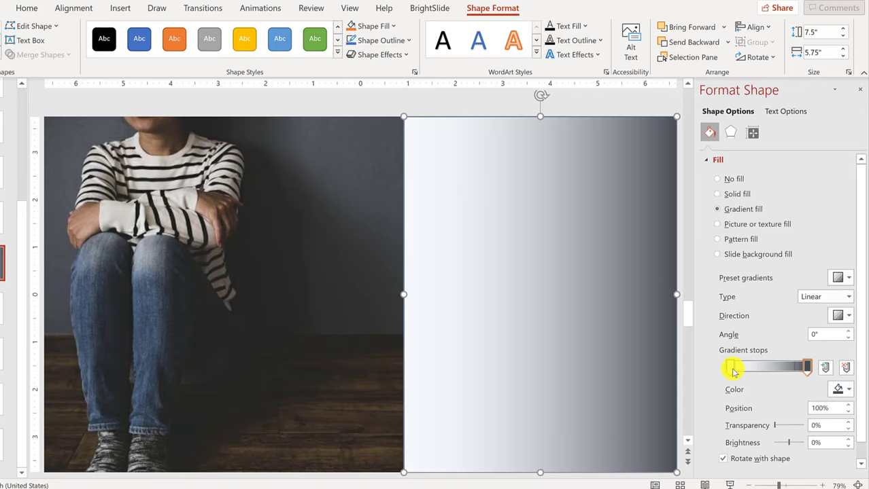
{"action": "left_click", "coordinate": [842, 387]}
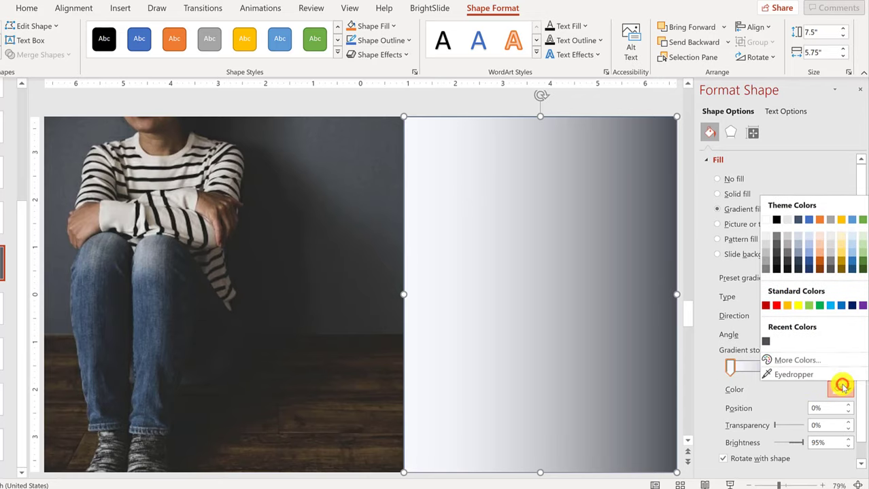
{"action": "left_click", "coordinate": [766, 342]}
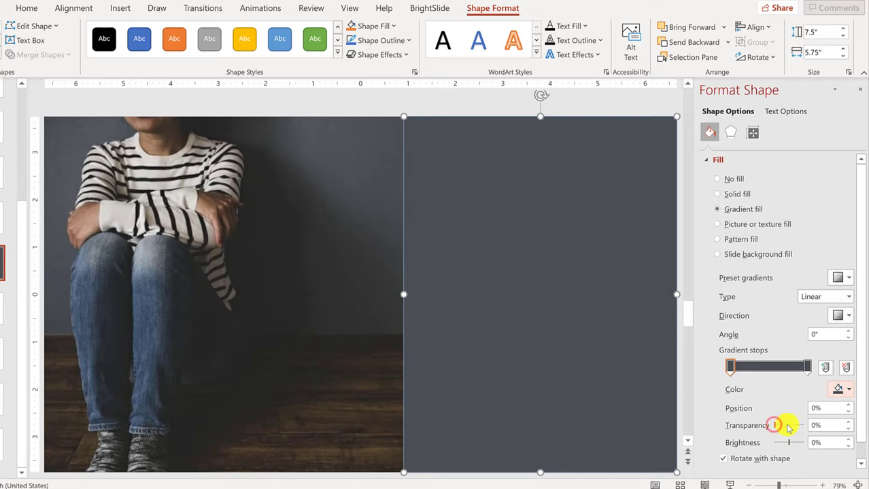
{"action": "left_click_drag", "start_coordinate": [800, 429], "coordinate": [815, 428]}
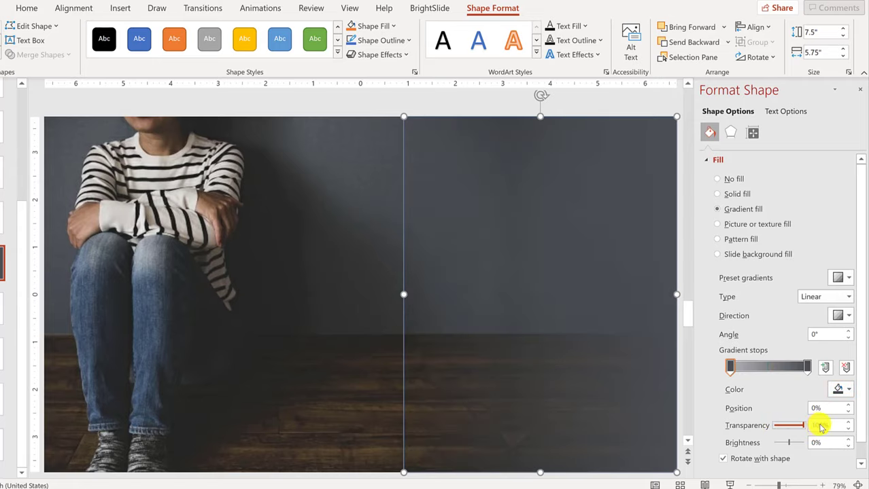
- Remove the overlay shape's outline
{"action": "left_click", "coordinate": [373, 40]}
{"action": "left_click", "coordinate": [379, 213]}
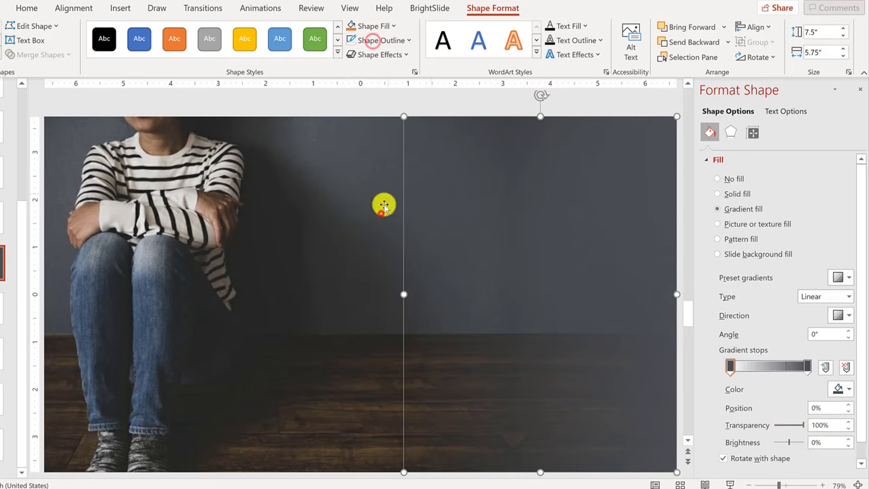
{"action": "left_click", "coordinate": [582, 220]}
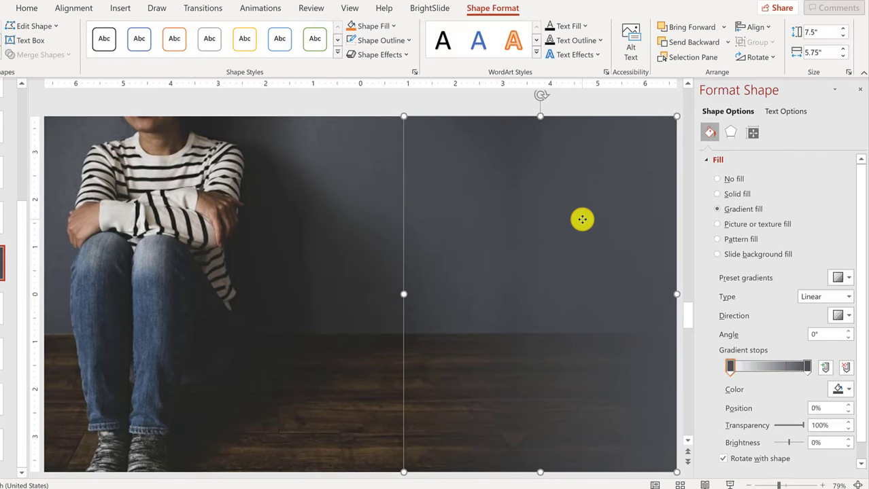
- Cut and paste the overlay onto the master layout, then close Master View
{"action": "key", "text": "ctrl+x"}
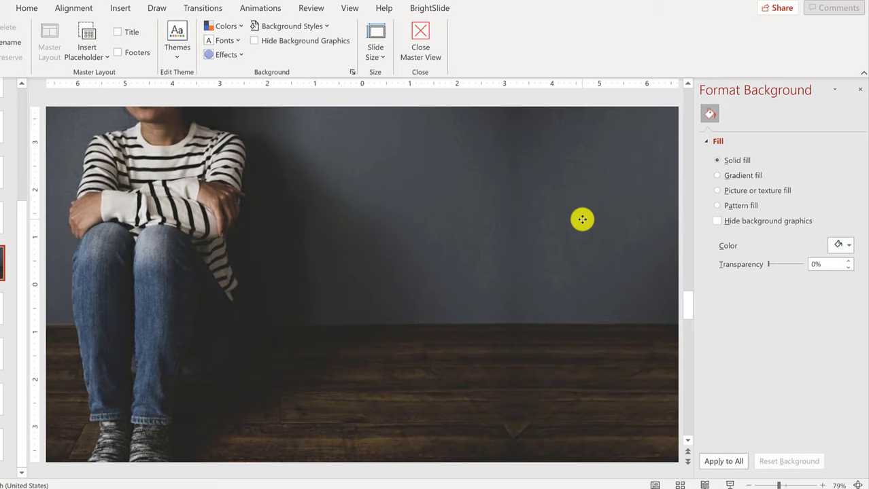
{"action": "key", "text": "ctrl+v"}
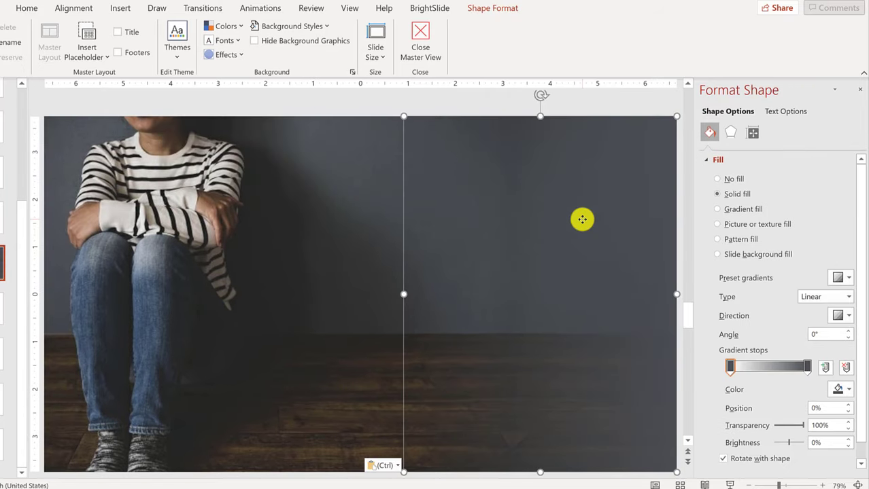
{"action": "left_click", "coordinate": [479, 97]}
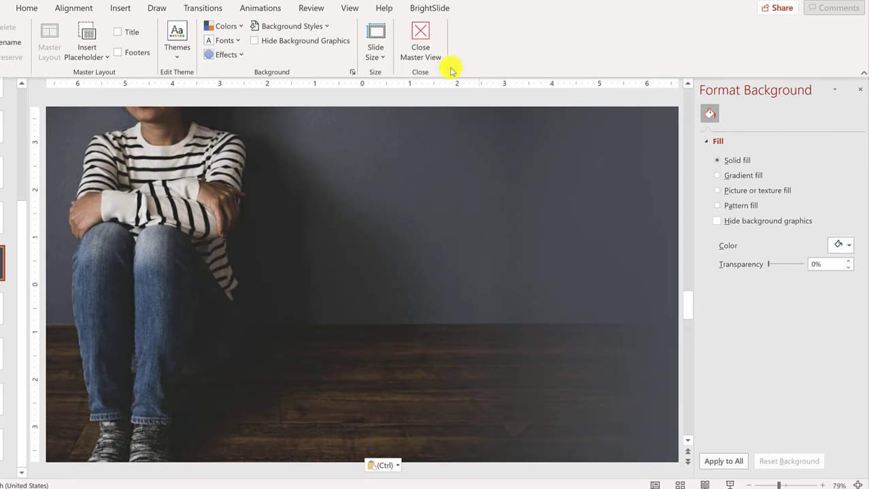
{"action": "left_click", "coordinate": [414, 38]}
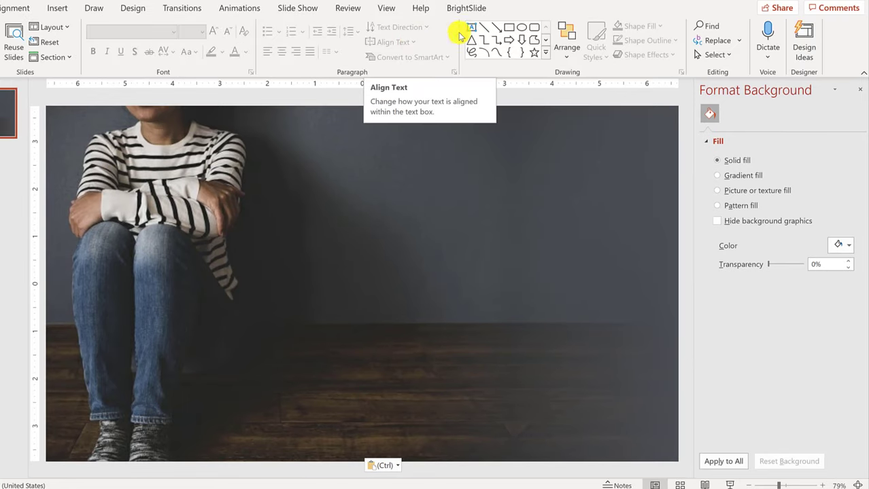
- Add a text box near the slide centre and start typing 'CALL YOUR MAMA'
{"action": "left_click", "coordinate": [471, 29]}
{"action": "left_click", "coordinate": [339, 196]}
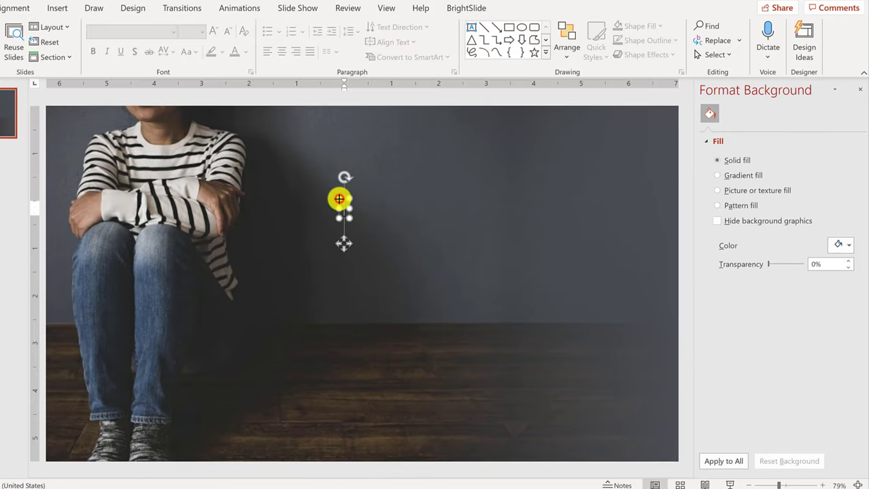
{"action": "type", "text": "CALL YOUR MAMA"}
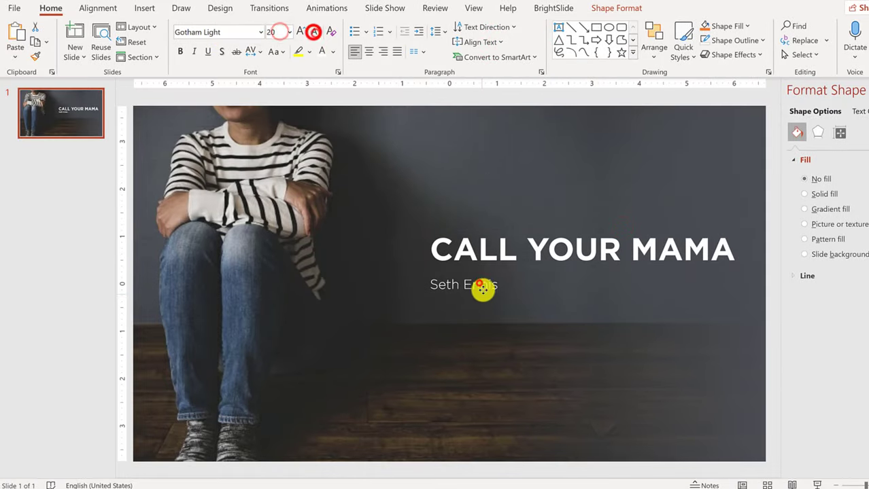
- Duplicate the title slide as slide 2 and delete its subtitle
{"action": "key", "text": "ctrl+a"}
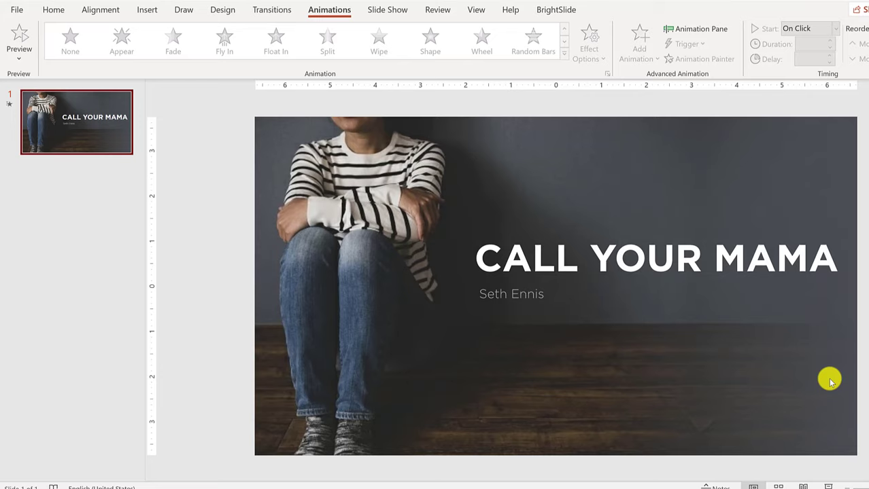
{"action": "left_click", "coordinate": [59, 106]}
{"action": "key", "text": "ctrl+c"}
{"action": "key", "text": "ctrl+v"}
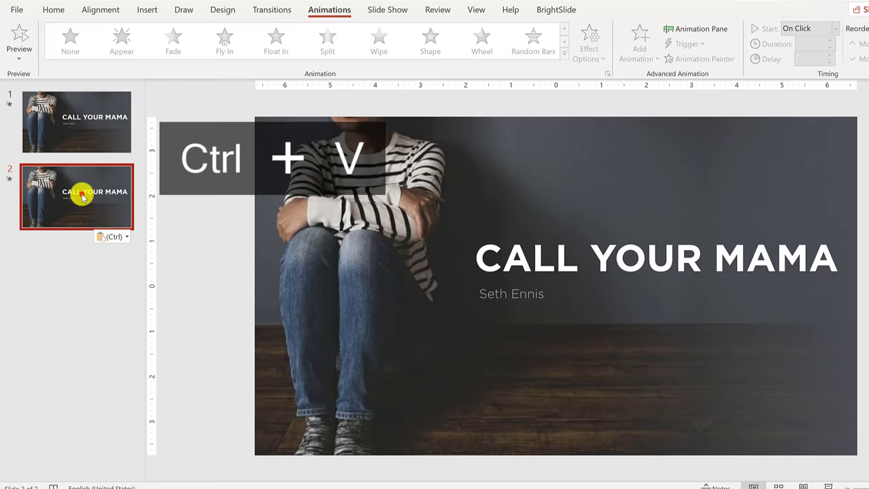
{"action": "left_click", "coordinate": [84, 194]}
{"action": "left_click", "coordinate": [591, 263]}
{"action": "left_click", "coordinate": [558, 285]}
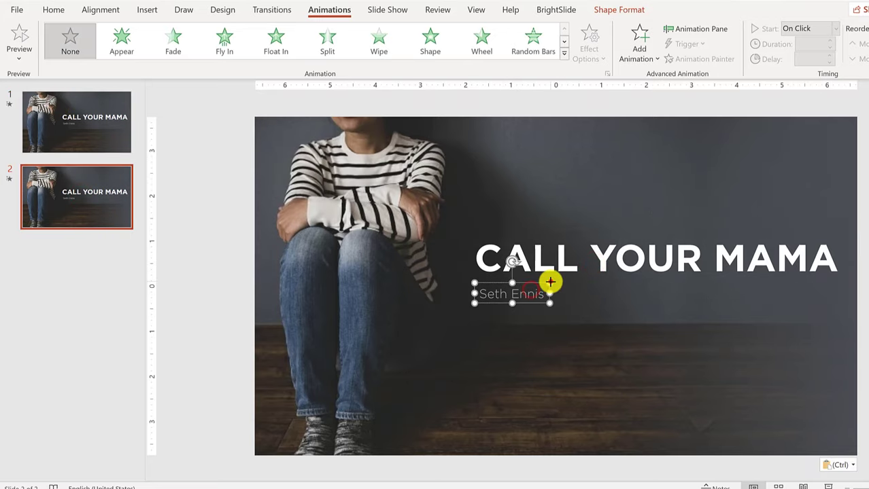
{"action": "key", "text": "Delete"}
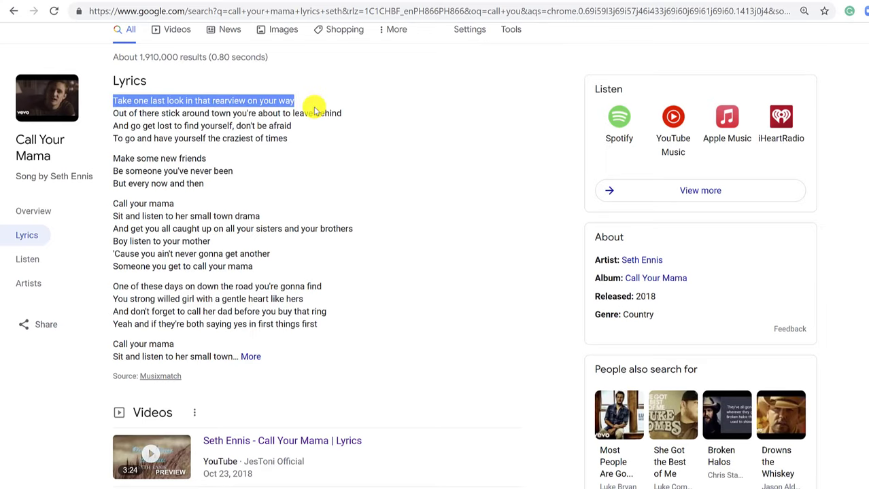
- Paste the lyric line 'Take one last look in that rearview on your way' as plain text into the title
{"action": "key", "text": "alt+Tab"}
{"action": "left_click", "coordinate": [605, 249]}
{"action": "key", "text": "ctrl+v"}
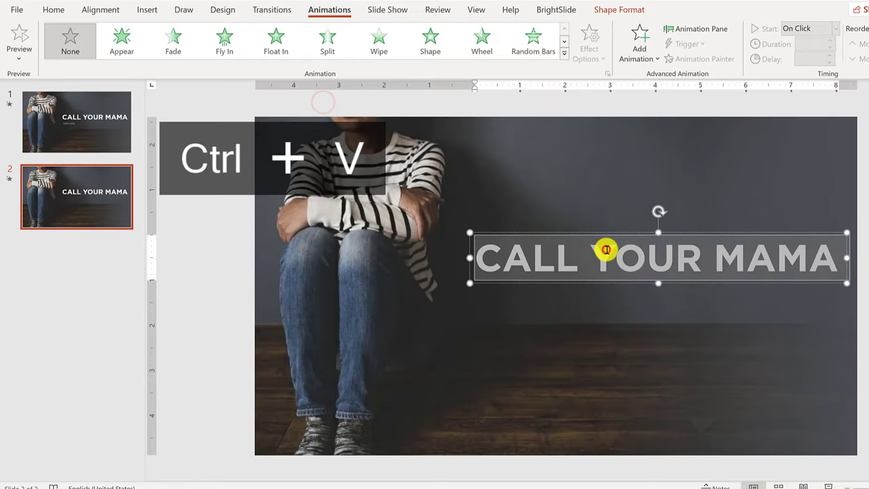
{"action": "key", "text": "ctrl+space"}
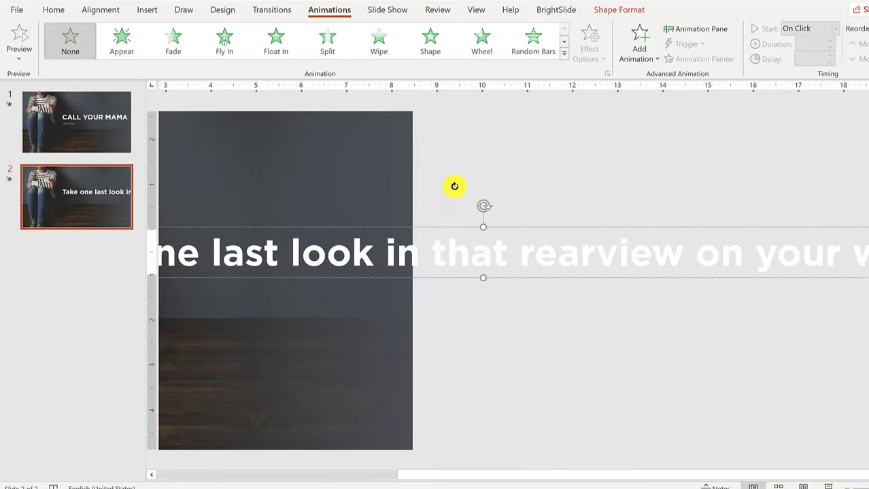
{"action": "key", "text": "ctrl+a"}
- Set the lyric to size 36 and resize the box upper right so it wraps onto two lines
{"action": "left_click", "coordinate": [53, 9]}
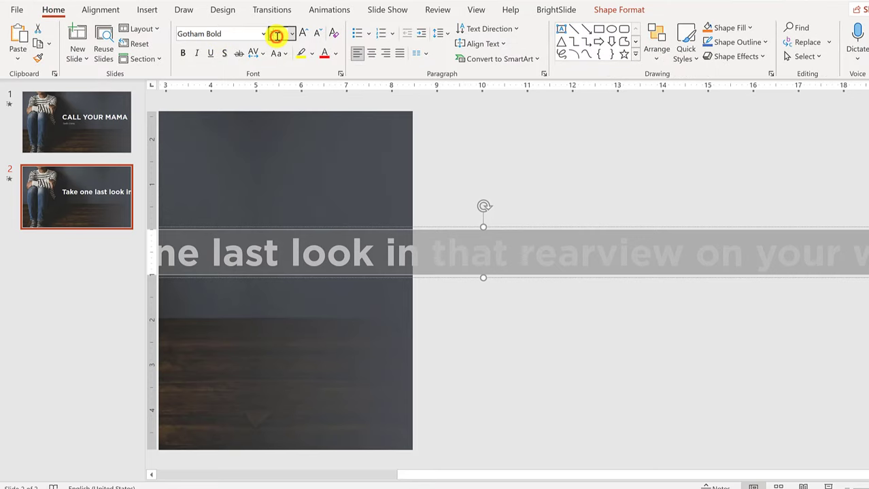
{"action": "type", "text": "36"}
{"action": "key", "text": "Return"}
{"action": "left_click_drag", "start_coordinate": [867, 265], "coordinate": [687, 301]}
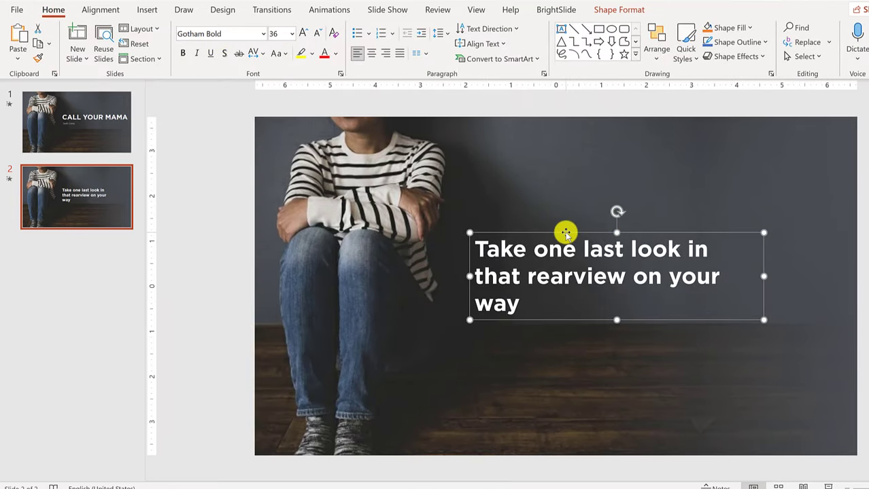
{"action": "mouse_move", "coordinate": [562, 232]}
{"action": "left_mouse_down"}
{"action": "mouse_move", "coordinate": [626, 175]}
{"action": "mouse_move", "coordinate": [609, 166]}
{"action": "left_mouse_up"}
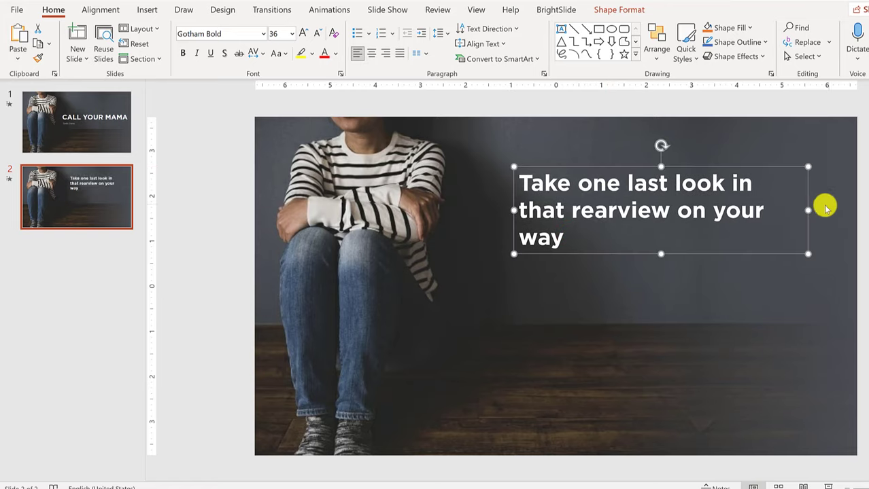
{"action": "left_click_drag", "start_coordinate": [813, 208], "coordinate": [827, 208]}
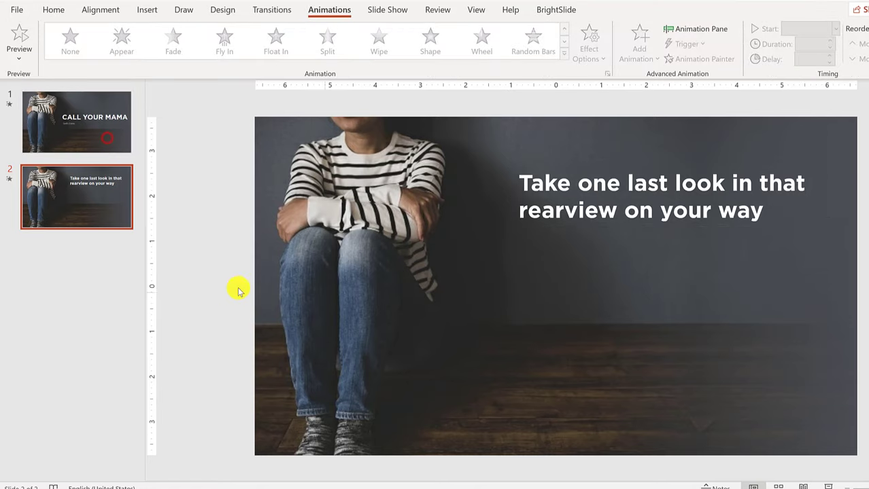
- Paste the copied lyric line as text onto a duplicated lyric slide
{"action": "key", "text": "alt+Tab"}
{"action": "key", "text": "ctrl+c"}
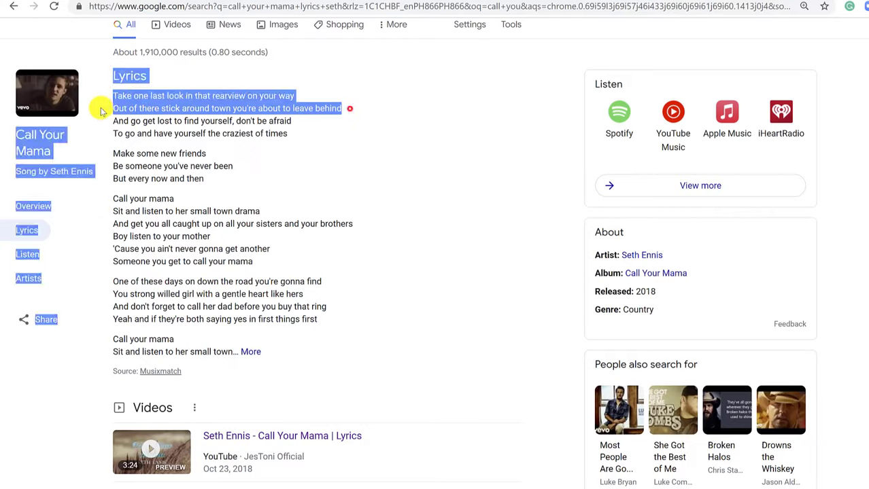
{"action": "key", "text": "alt+Tab"}
{"action": "key", "text": "ctrl+d"}
{"action": "key", "text": "ctrl+v"}
{"action": "left_click", "coordinate": [811, 263]}
{"action": "key", "text": "alt+Tab"}
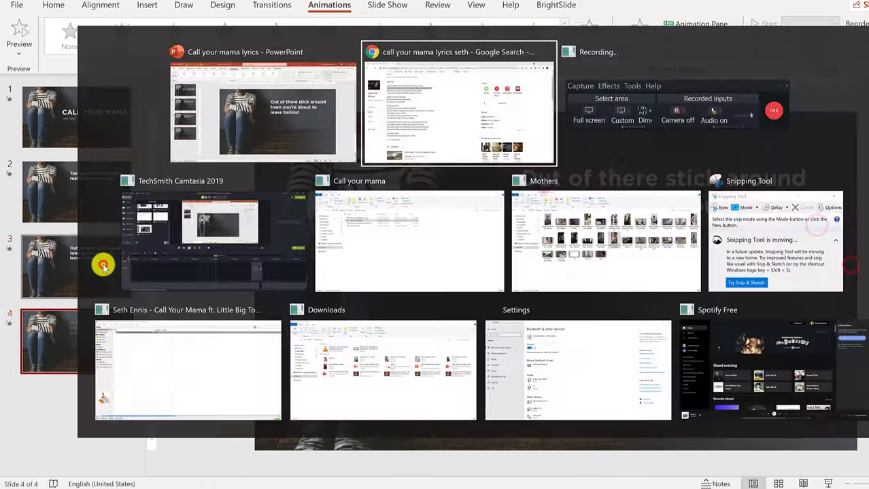
- Put the next lyric line onto duplicated slide 4
{"action": "left_click_drag", "start_coordinate": [295, 172], "coordinate": [108, 173]}
{"action": "key", "text": "alt+Tab"}
{"action": "key", "text": "ctrl+d"}
{"action": "left_click", "coordinate": [729, 232]}
{"action": "key", "text": "ctrl+a"}
{"action": "key", "text": "ctrl+v"}
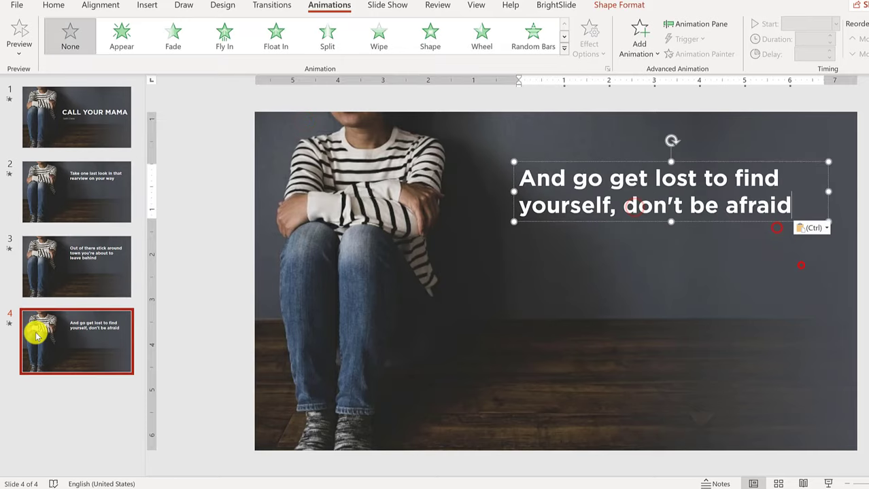
- Put the following lyric line onto duplicated slide 5
{"action": "key", "text": "alt+Tab"}
{"action": "left_click_drag", "start_coordinate": [297, 135], "coordinate": [126, 138]}
{"action": "key", "text": "ctrl+c"}
{"action": "key", "text": "alt+Tab"}
{"action": "key", "text": "ctrl+d"}
{"action": "left_click", "coordinate": [617, 223]}
{"action": "key", "text": "ctrl+v"}
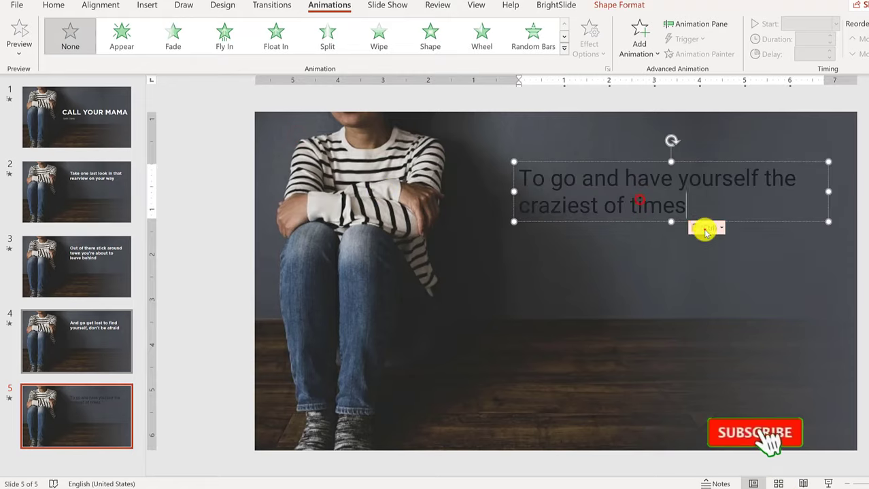
{"action": "key", "text": "alt+Tab"}
- Add 'Make some new friends' on duplicated slide 6
{"action": "left_click_drag", "start_coordinate": [207, 153], "coordinate": [111, 153]}
{"action": "key", "text": "ctrl+c"}
{"action": "key", "text": "alt+Tab"}
{"action": "key", "text": "ctrl+d"}
{"action": "left_click", "coordinate": [660, 204]}
{"action": "key", "text": "ctrl+v"}
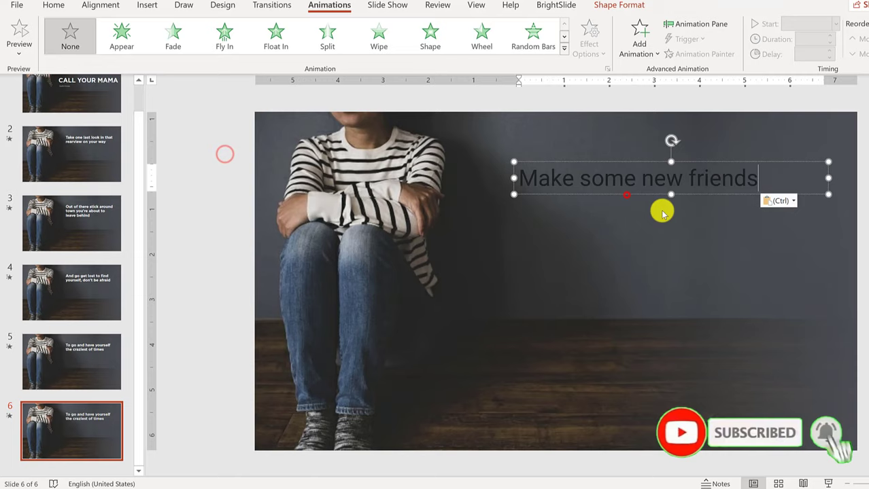
{"action": "left_click", "coordinate": [73, 421]}
{"action": "key", "text": "ctrl+v"}
- Add 'Be someone you've never been' on slide 7, keeping text only
{"action": "key", "text": "alt+Tab"}
{"action": "left_click_drag", "start_coordinate": [243, 167], "coordinate": [116, 178]}
{"action": "key", "text": "ctrl+c"}
{"action": "key", "text": "alt+Tab"}
{"action": "left_click", "coordinate": [634, 184]}
{"action": "key", "text": "ctrl+a"}
{"action": "key", "text": "ctrl+v"}
{"action": "left_click", "coordinate": [55, 438]}
- Add 'But every now and then' on duplicated slide 8
{"action": "key", "text": "alt+Tab"}
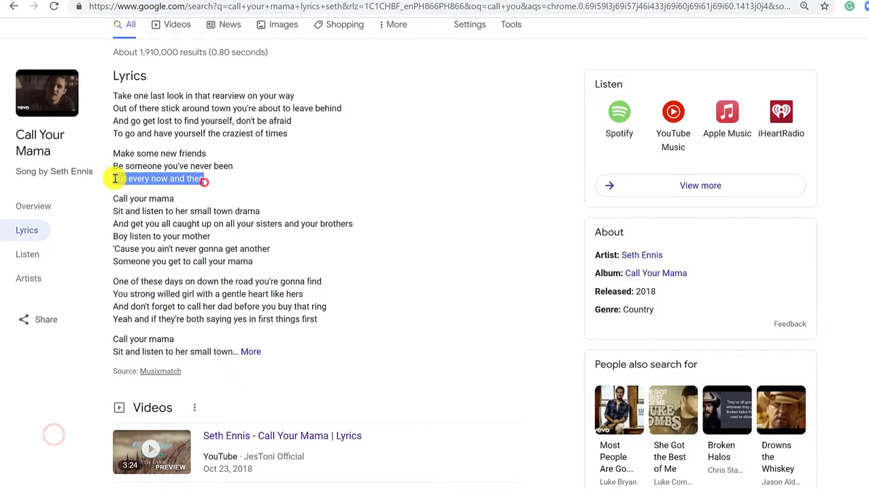
{"action": "key", "text": "ctrl+c"}
{"action": "key", "text": "alt+Tab"}
{"action": "key", "text": "ctrl+d"}
{"action": "left_click", "coordinate": [556, 177]}
{"action": "key", "text": "ctrl+a"}
{"action": "key", "text": "ctrl+v"}
{"action": "left_click", "coordinate": [66, 412]}
- Add 'Call your mama' as the next slide's lyric, keeping text only
{"action": "key", "text": "alt+Tab"}
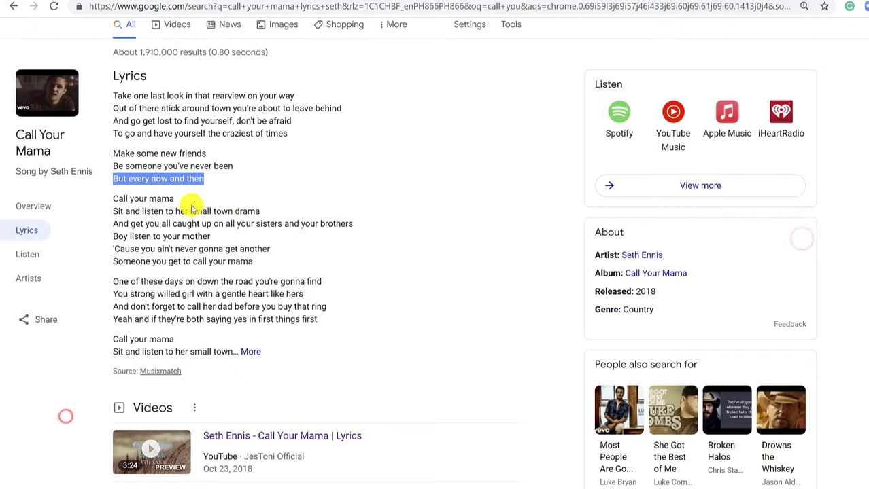
{"action": "left_click_drag", "start_coordinate": [185, 200], "coordinate": [119, 197]}
{"action": "left_click", "coordinate": [116, 197]}
{"action": "triple_click", "coordinate": [181, 201]}
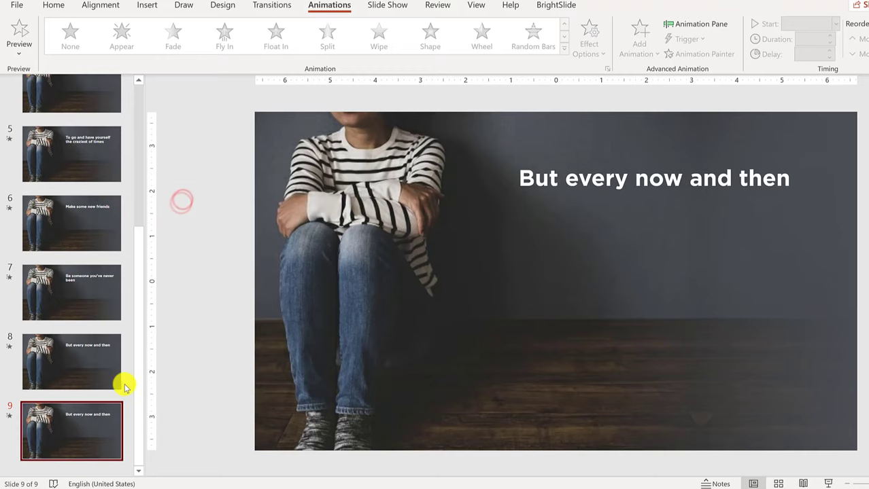
{"action": "triple_click", "coordinate": [664, 168]}
{"action": "key", "text": "ctrl+v"}
{"action": "left_click", "coordinate": [721, 232]}
{"action": "left_click", "coordinate": [71, 414]}
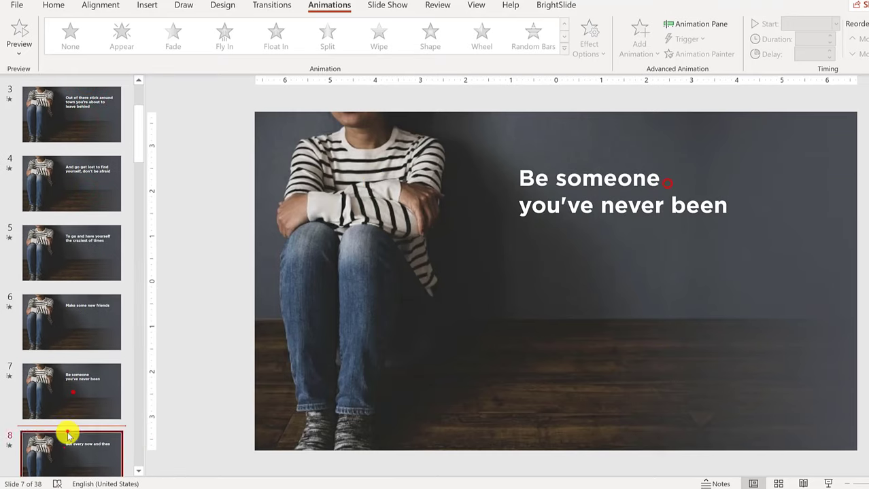
- Review slides 10 through 28, widening slide 26's lyric onto one line
{"action": "left_click", "coordinate": [692, 181]}
{"action": "left_click", "coordinate": [77, 402]}
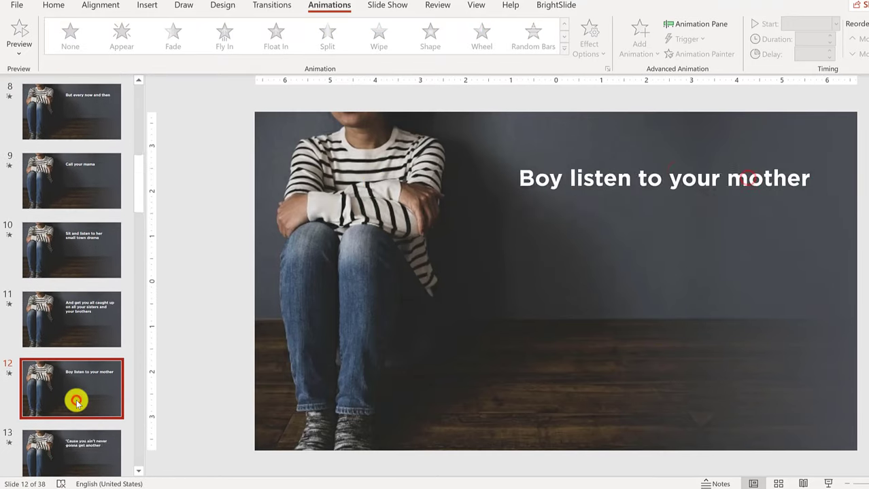
{"action": "key", "text": "Down"}
{"action": "key", "text": "Down"}
{"action": "key", "text": "Down"}
{"action": "key", "text": "Down"}
{"action": "key", "text": "Down"}
{"action": "key", "text": "Down"}
{"action": "left_click", "coordinate": [740, 174]}
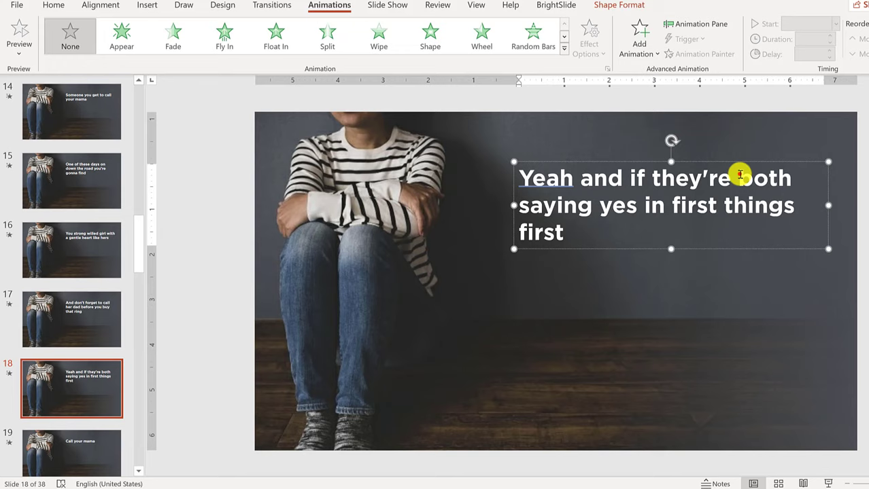
{"action": "left_click", "coordinate": [64, 397]}
{"action": "key", "text": "Down"}
{"action": "key", "text": "Down"}
{"action": "key", "text": "Down"}
{"action": "key", "text": "Down"}
{"action": "key", "text": "Down"}
{"action": "key", "text": "Down"}
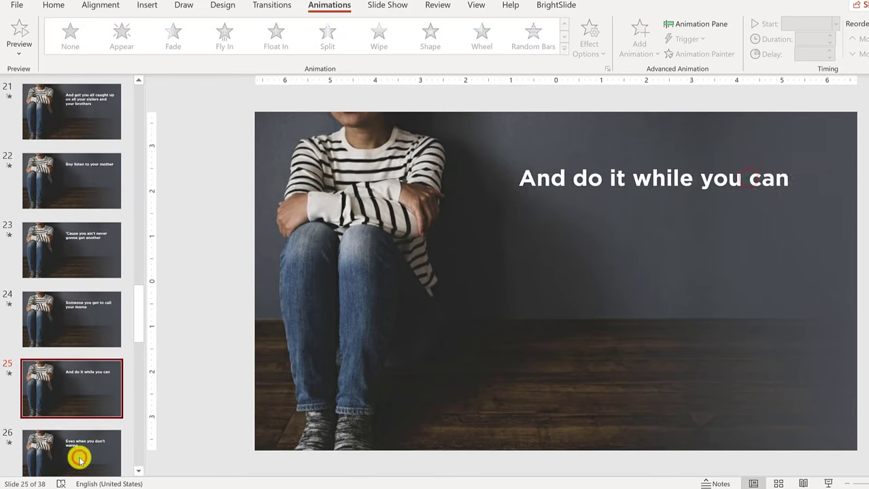
{"action": "left_click", "coordinate": [80, 460]}
{"action": "left_click_drag", "start_coordinate": [792, 178], "coordinate": [828, 190]}
{"action": "scroll", "coordinate": [494, 268], "scroll_direction": "down", "scroll_amount": 1}
{"action": "left_click", "coordinate": [680, 177]}
{"action": "scroll", "coordinate": [745, 187], "scroll_direction": "down", "scroll_amount": 1}
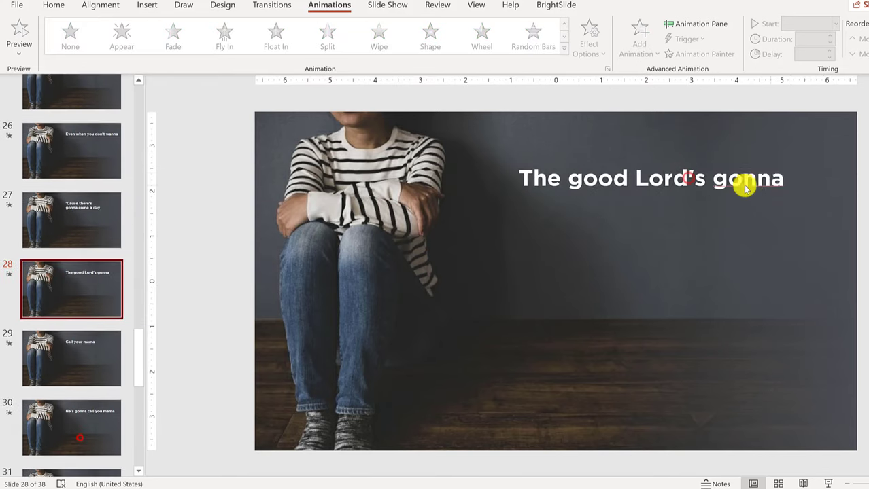
{"action": "left_click", "coordinate": [110, 334]}
{"action": "key", "text": "Down"}
{"action": "key", "text": "Down"}
- Color 'you love her' on slide 35 yellow and check slides 37–38
{"action": "key", "text": "Down"}
{"action": "key", "text": "Down"}
{"action": "key", "text": "Down"}
{"action": "key", "text": "Down"}
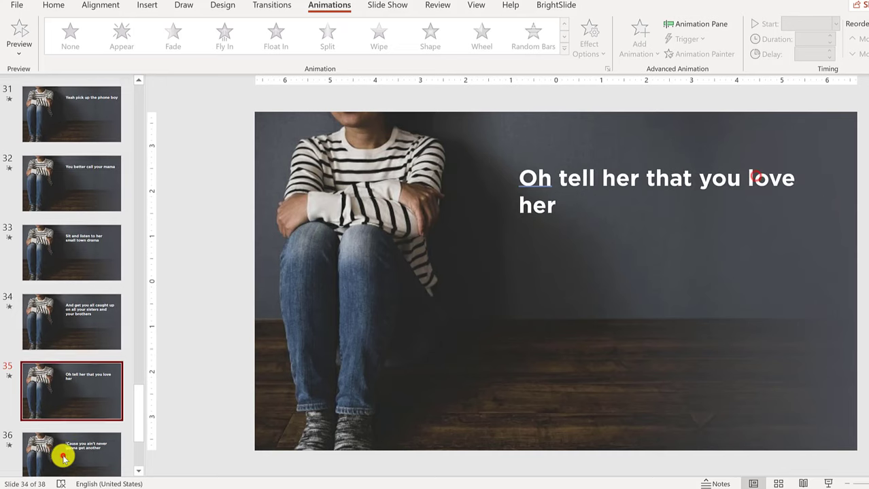
{"action": "left_click_drag", "start_coordinate": [795, 206], "coordinate": [703, 178]}
{"action": "left_click", "coordinate": [53, 5]}
{"action": "left_click", "coordinate": [324, 48]}
{"action": "left_click", "coordinate": [77, 398]}
{"action": "key", "text": "Down"}
{"action": "left_click", "coordinate": [687, 179]}
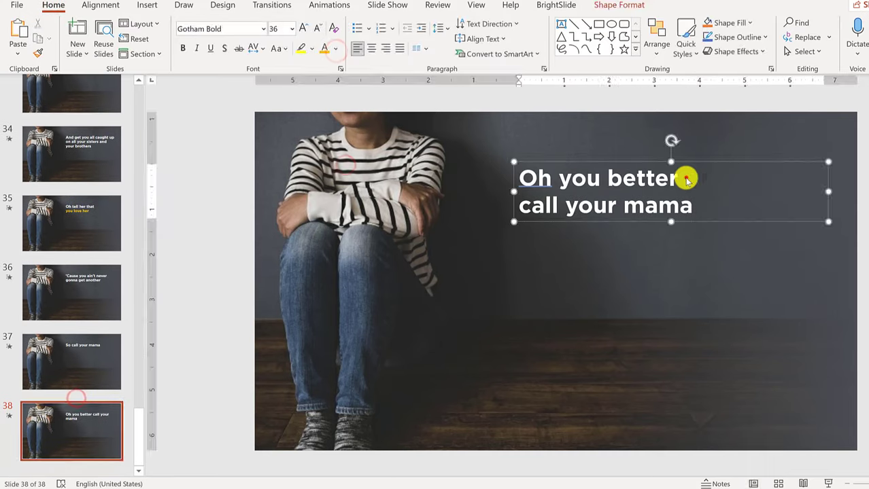
- Copy the title slide and paste it after slide 38 as slide 39
{"action": "left_click_drag", "start_coordinate": [137, 433], "coordinate": [139, 61]}
{"action": "left_click", "coordinate": [93, 115]}
{"action": "key", "text": "ctrl+c"}
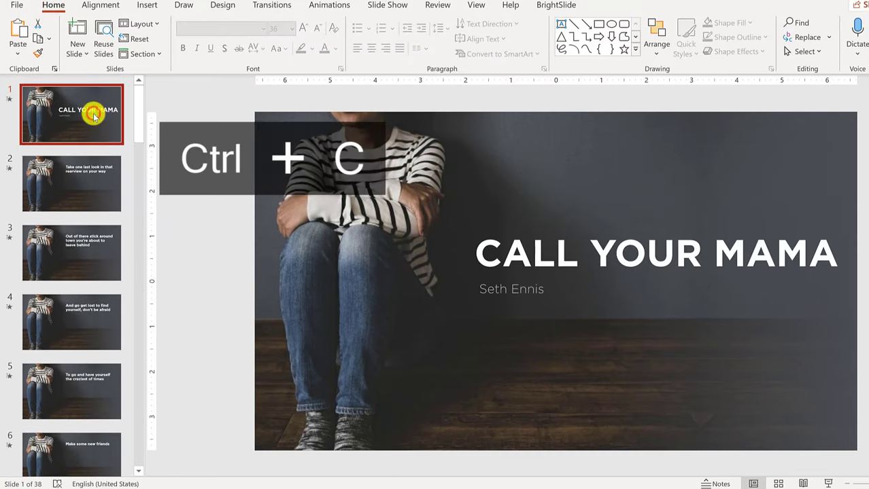
{"action": "left_click_drag", "start_coordinate": [139, 101], "coordinate": [101, 484]}
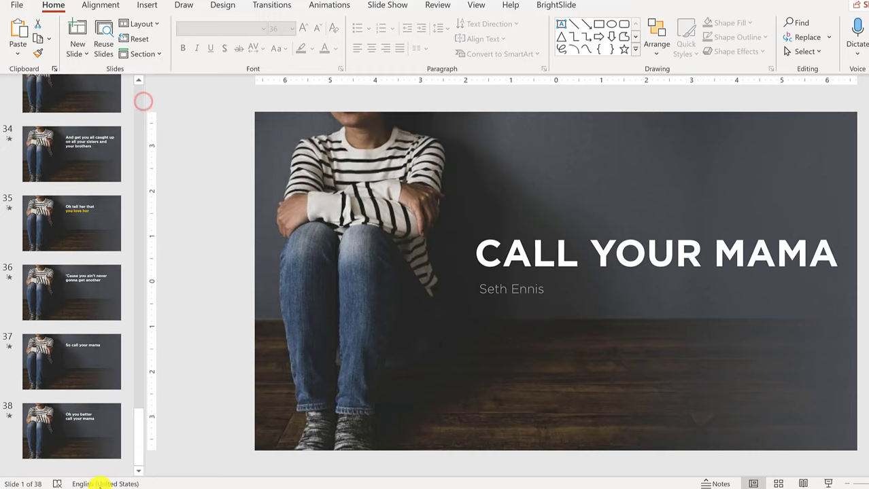
{"action": "left_click", "coordinate": [78, 431]}
{"action": "left_click", "coordinate": [75, 463]}
{"action": "key", "text": "ctrl+v"}
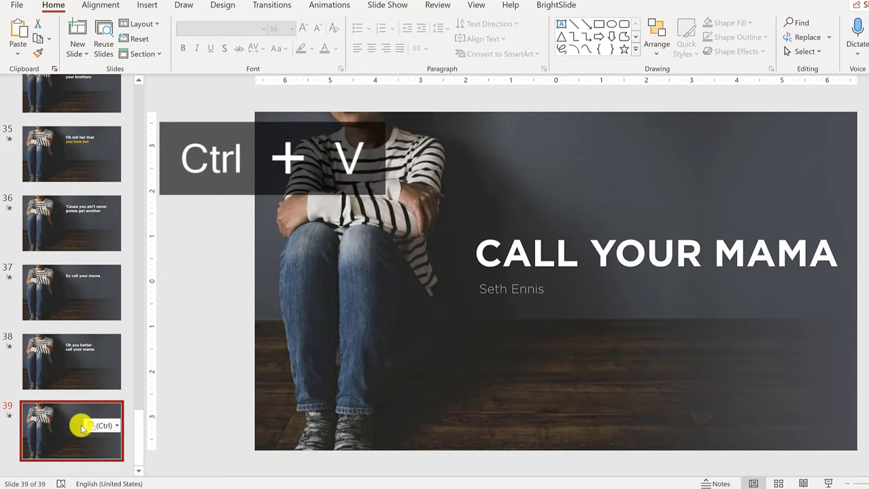
- Return to the title slide and bring up the Insert tab
{"action": "left_click_drag", "start_coordinate": [136, 438], "coordinate": [81, 99]}
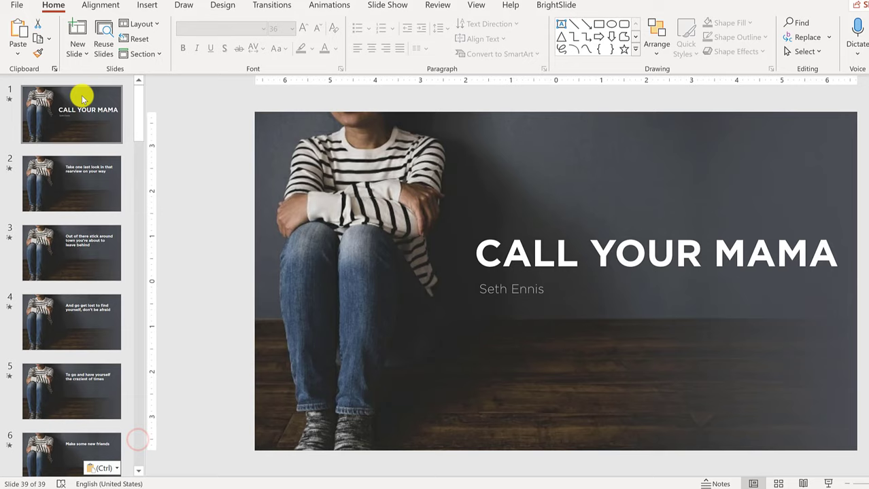
{"action": "left_click", "coordinate": [82, 98]}
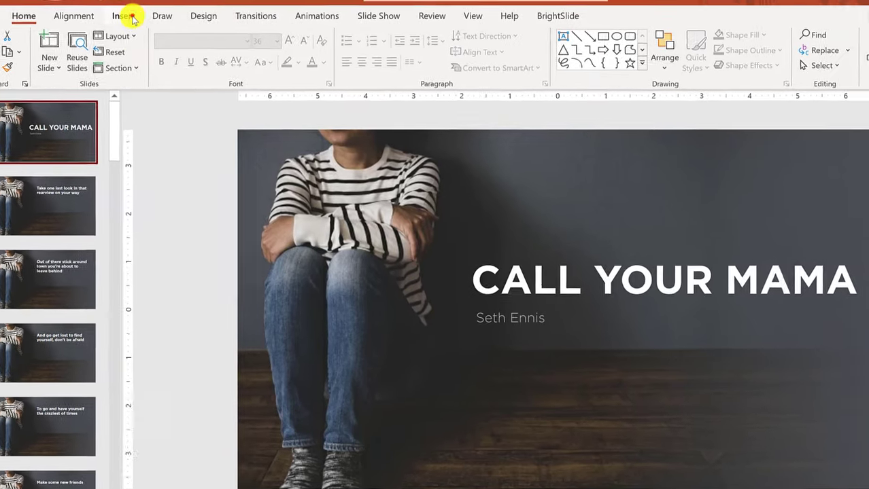
{"action": "left_click", "coordinate": [151, 6]}
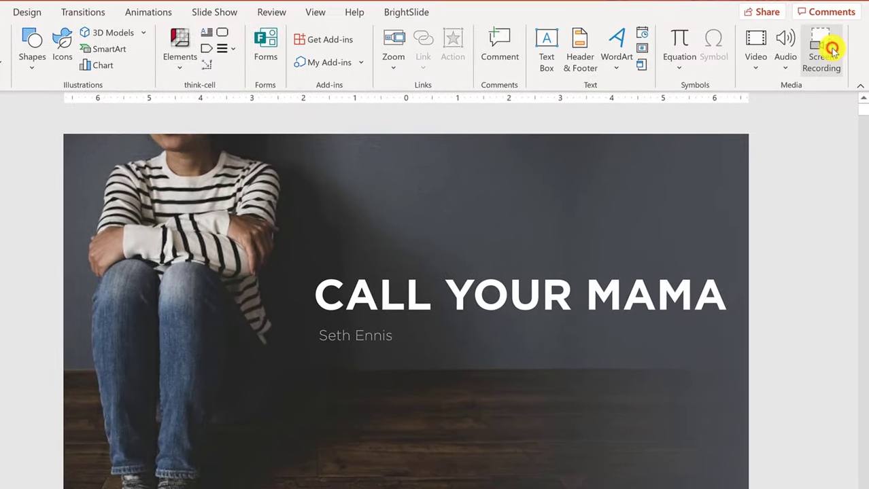
- Start Insert > Screen Recording and choose Select Area over the VLC player
{"action": "left_click", "coordinate": [833, 55]}
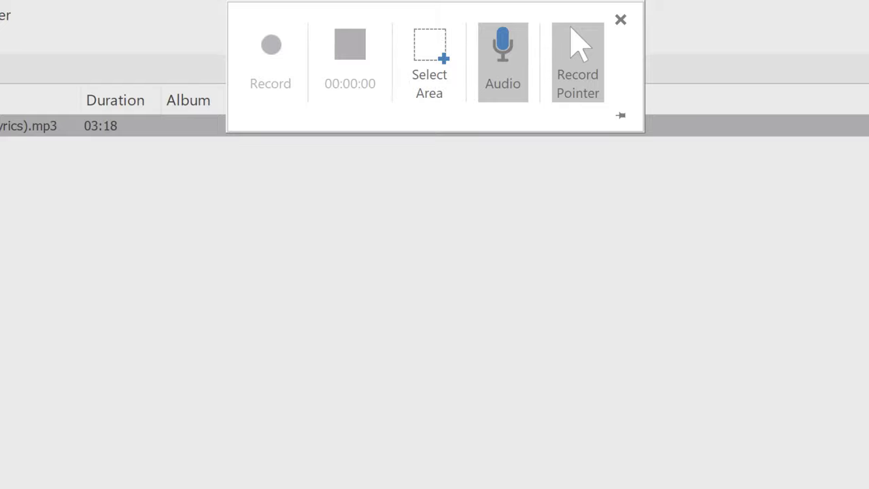
{"action": "left_click", "coordinate": [476, 34]}
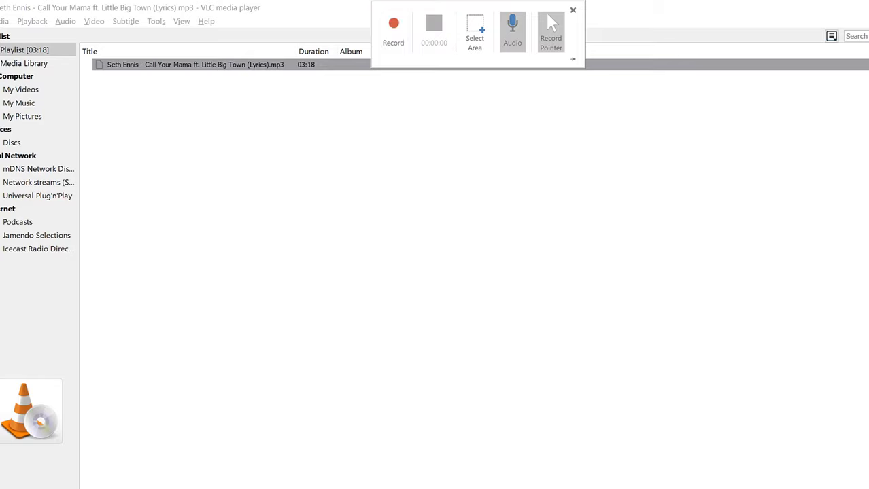
- Begin the screen capture and play the deck from the CALL YOUR MAMA title slide
{"action": "left_click", "coordinate": [398, 32]}
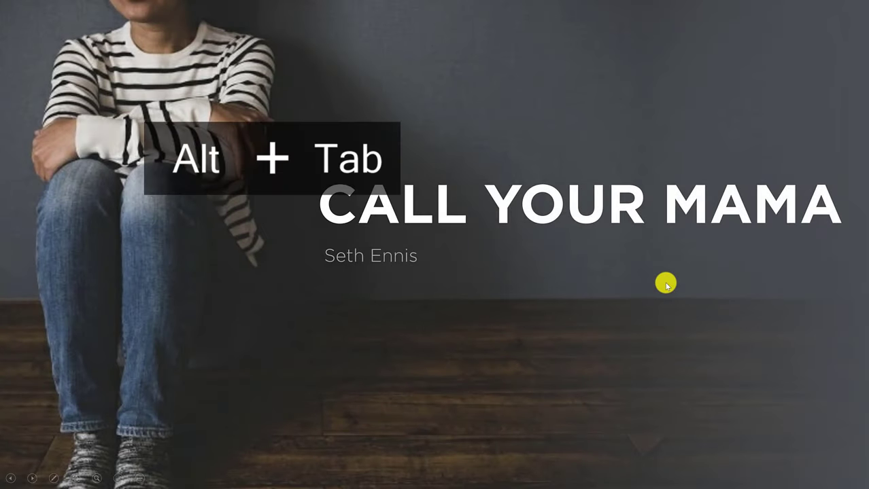
- Switch to VLC to play the song while the slide show runs about 3:21
{"action": "key", "text": "Tab"}
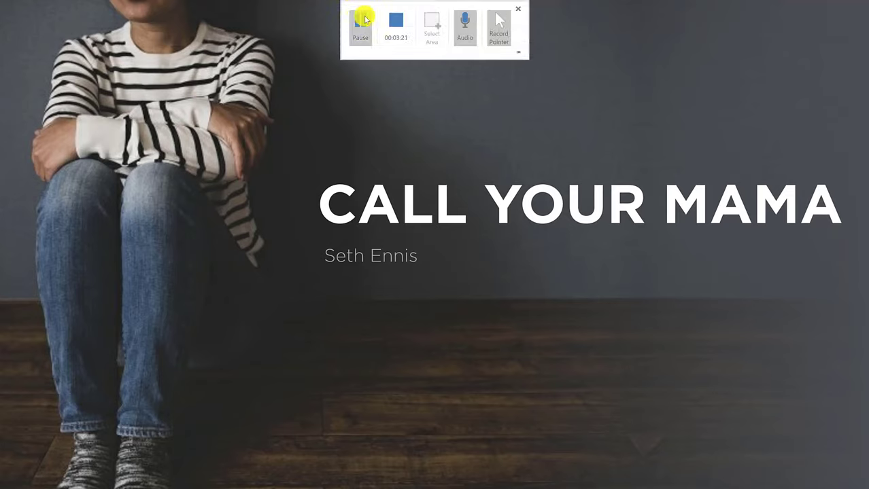
- Stop the capture, paste it onto a blank slide in a new deck, and enlarge it to fill
{"action": "left_click", "coordinate": [391, 28]}
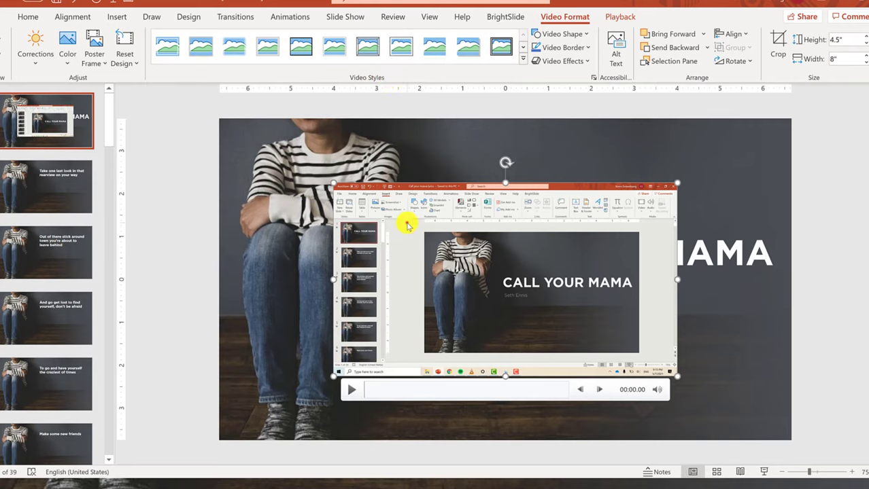
{"action": "key", "text": "ctrl+x"}
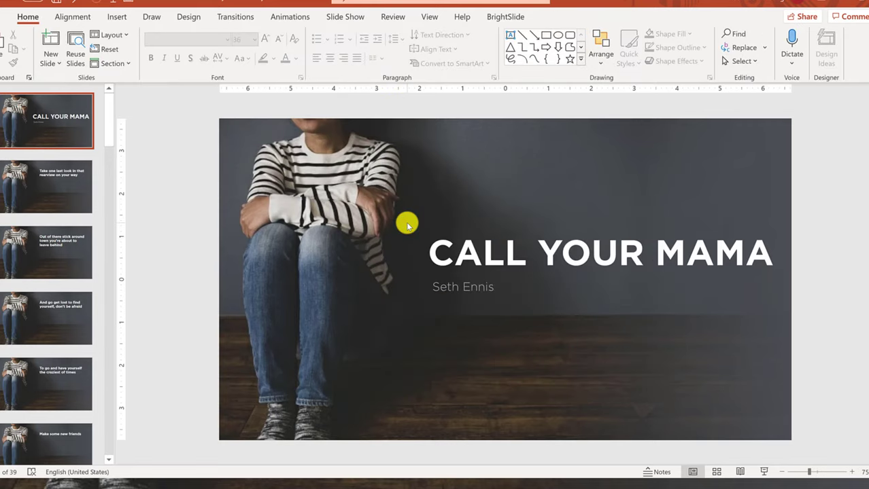
{"action": "key", "text": "ctrl+a"}
{"action": "key", "text": "Delete"}
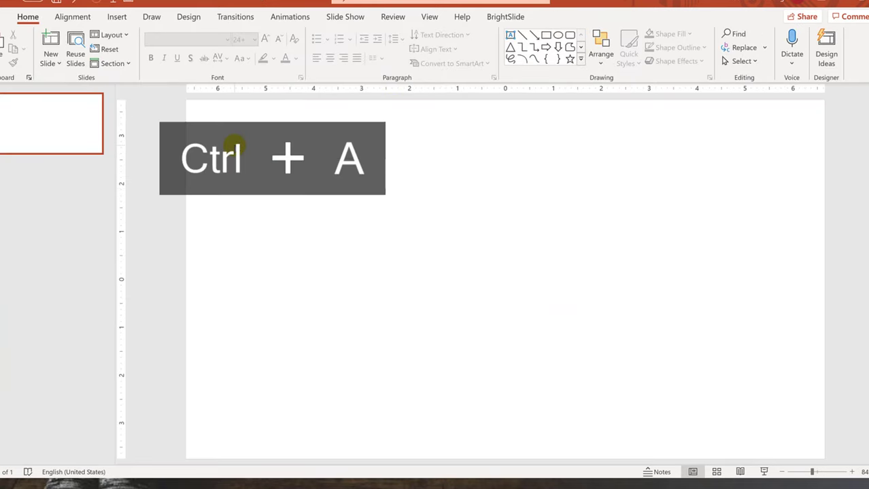
{"action": "key", "text": "ctrl+v"}
{"action": "left_click_drag", "start_coordinate": [307, 192], "coordinate": [274, 175]}
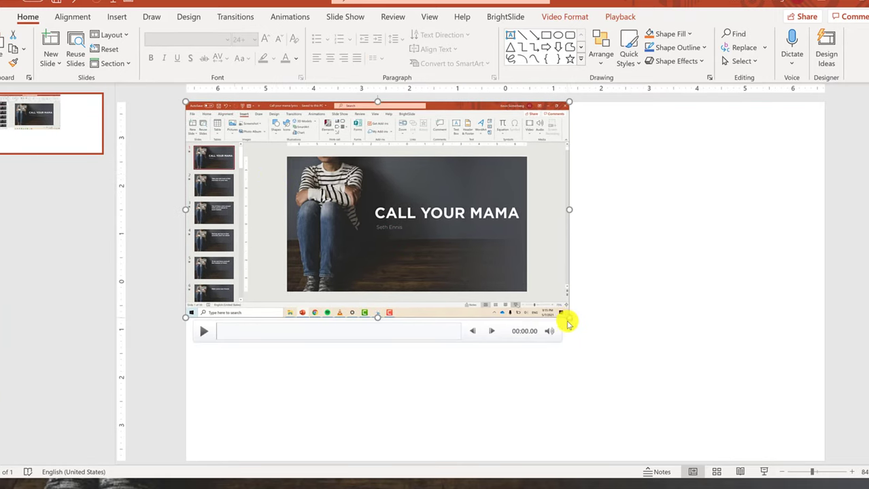
{"action": "left_click_drag", "start_coordinate": [568, 315], "coordinate": [815, 457]}
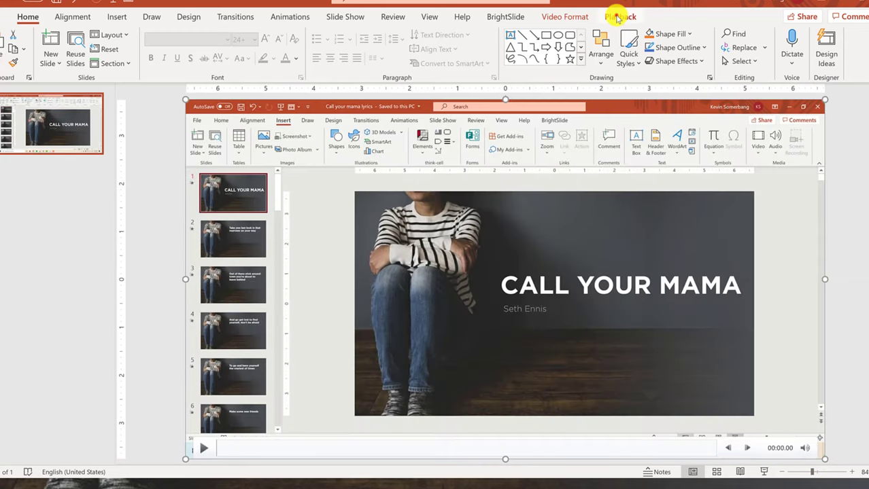
- Use Trim Video to set start 00:03.900 and end 03:20.200 for the recording
{"action": "left_click", "coordinate": [615, 16]}
{"action": "left_click", "coordinate": [106, 54]}
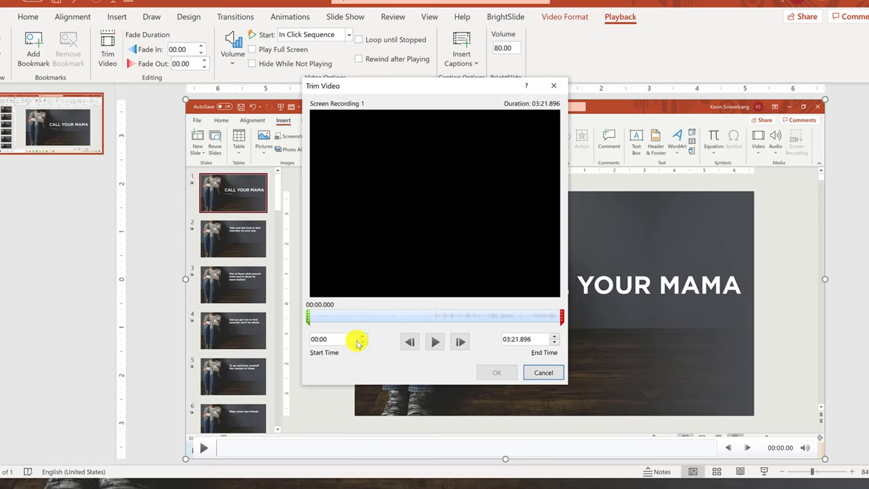
{"action": "left_click", "coordinate": [360, 335]}
{"action": "left_click", "coordinate": [361, 348]}
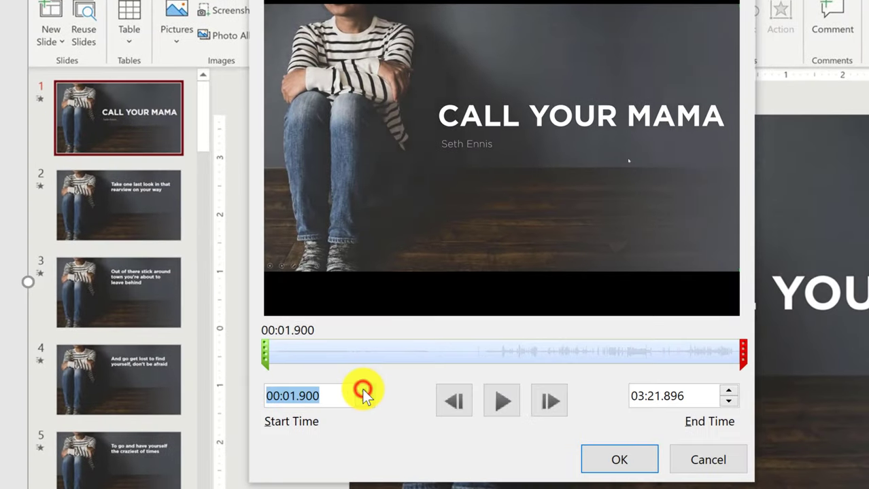
{"action": "left_click", "coordinate": [364, 391]}
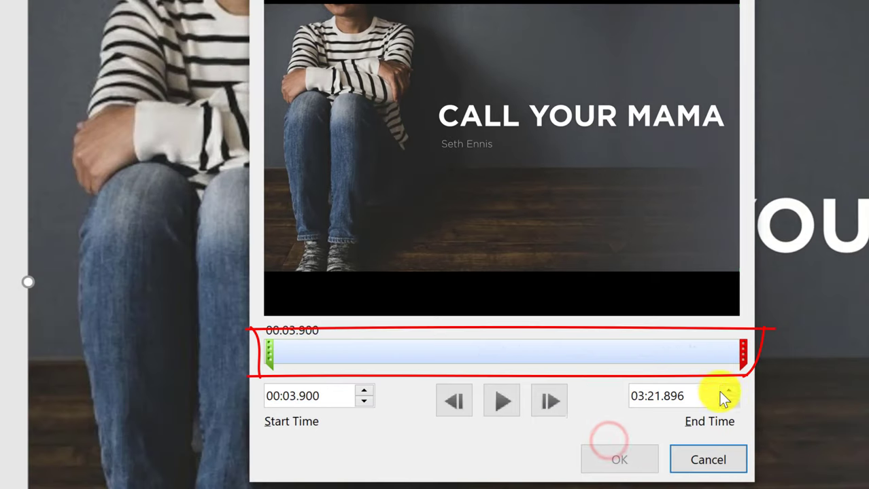
{"action": "left_click", "coordinate": [728, 401]}
{"action": "left_click", "coordinate": [729, 402]}
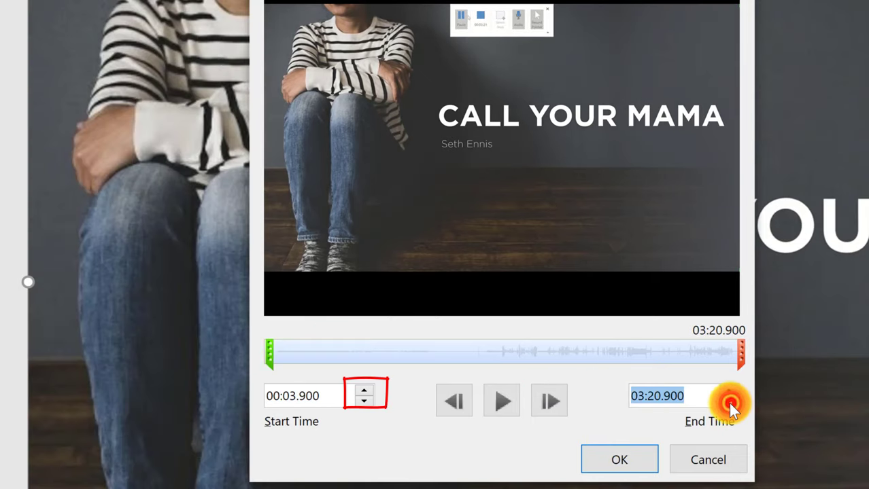
{"action": "left_click", "coordinate": [729, 403]}
{"action": "left_click", "coordinate": [729, 402]}
{"action": "left_click", "coordinate": [729, 403]}
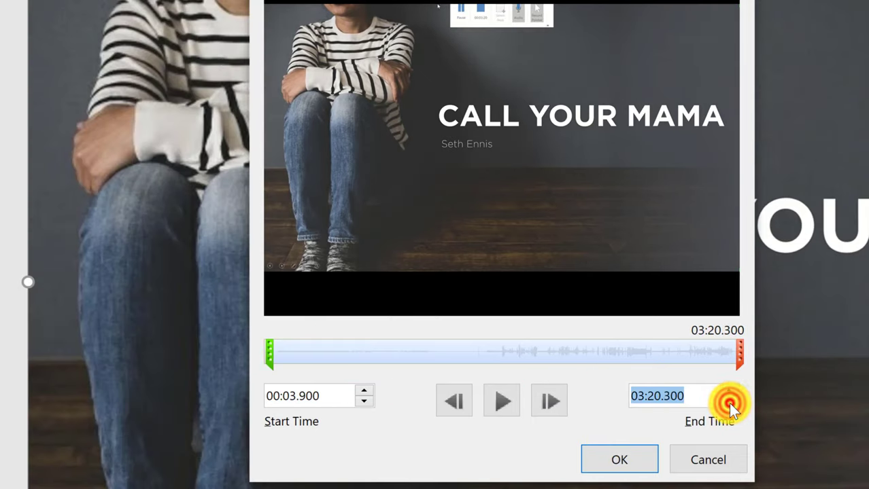
{"action": "left_click", "coordinate": [729, 402]}
{"action": "left_click", "coordinate": [496, 373]}
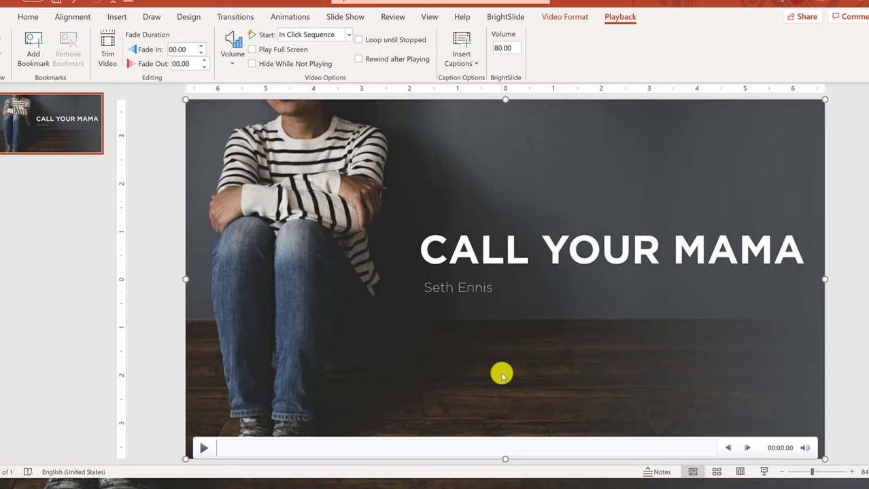
- Find the Seth Ennis 'Call Your Mama' MP3 in Downloads and drag it onto the slide
{"action": "key", "text": "super"}
{"action": "type", "text": "call"}
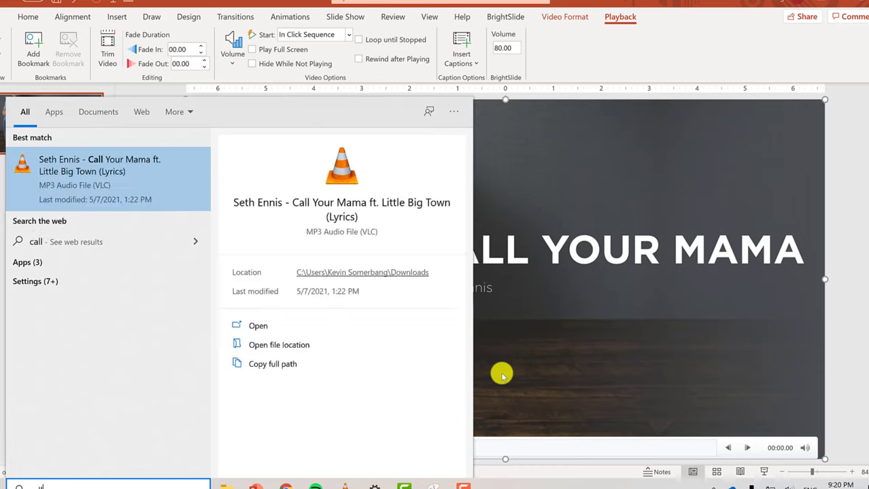
{"action": "right_click", "coordinate": [182, 168]}
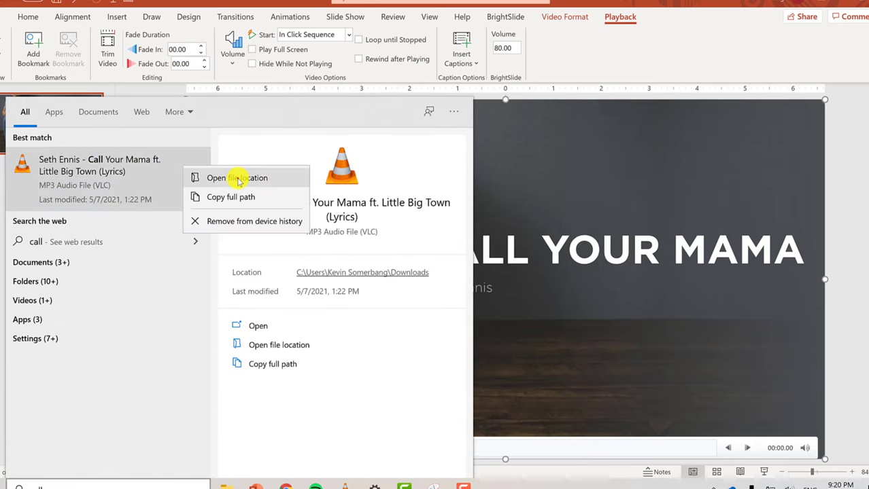
{"action": "left_click", "coordinate": [238, 180]}
{"action": "left_click", "coordinate": [319, 131]}
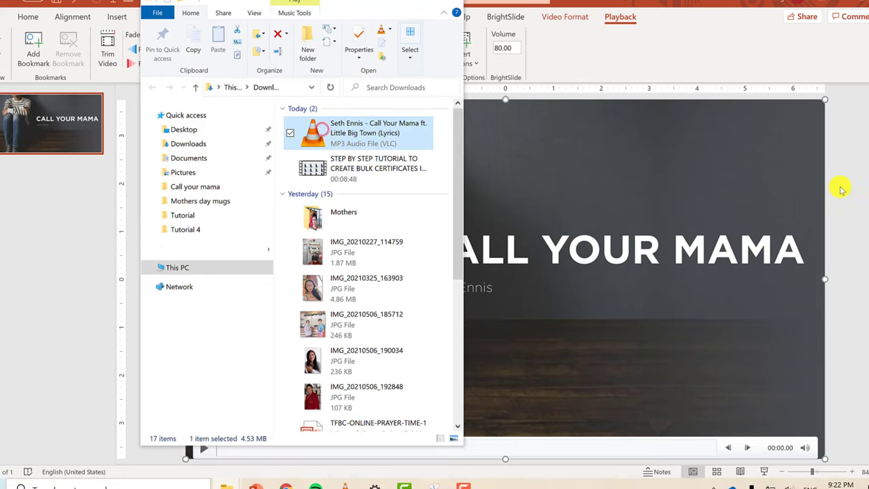
{"action": "left_click_drag", "start_coordinate": [840, 190], "coordinate": [856, 191]}
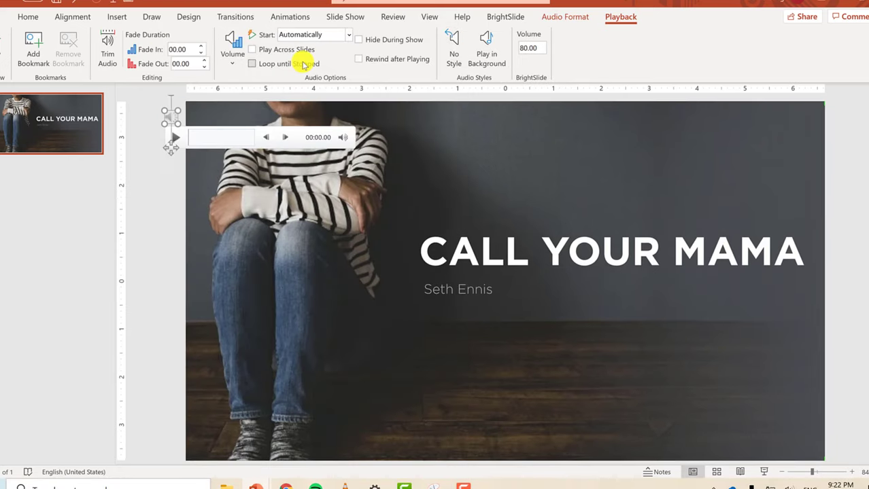
- Set the recording's animation to With Previous, after the song, with a 0.25-second delay
{"action": "left_click", "coordinate": [296, 21]}
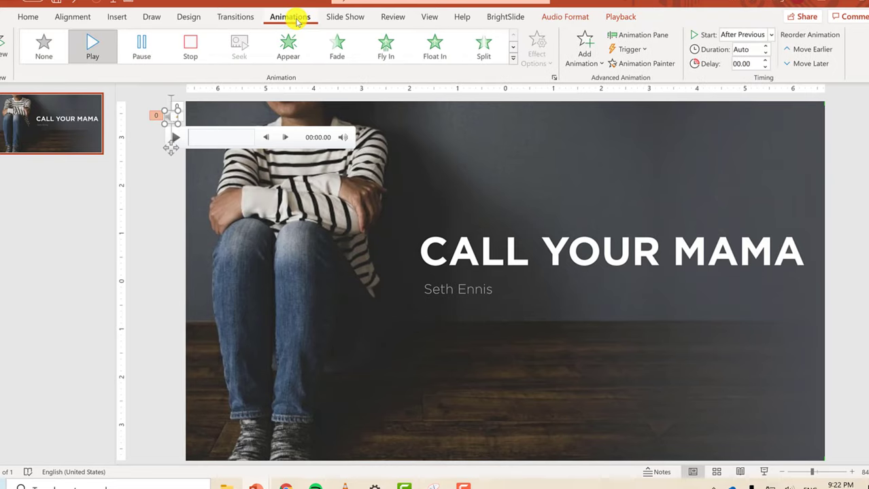
{"action": "left_click", "coordinate": [636, 35]}
{"action": "left_click", "coordinate": [751, 138]}
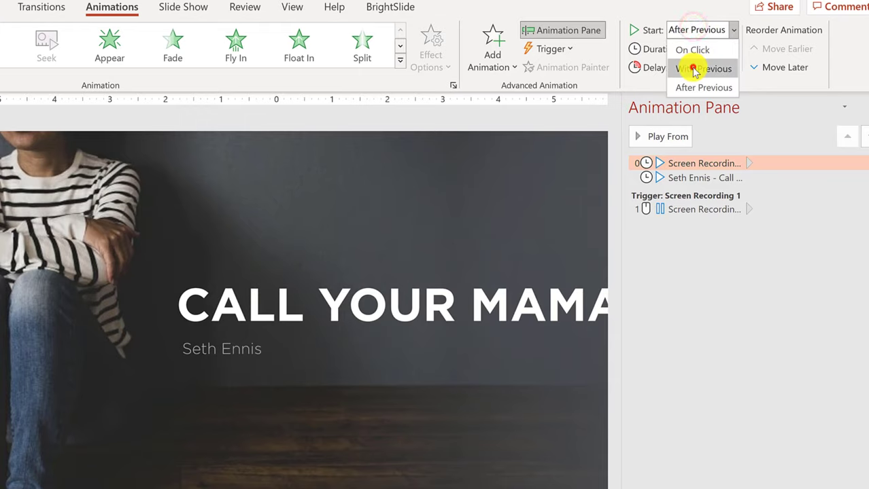
{"action": "left_click", "coordinate": [692, 68]}
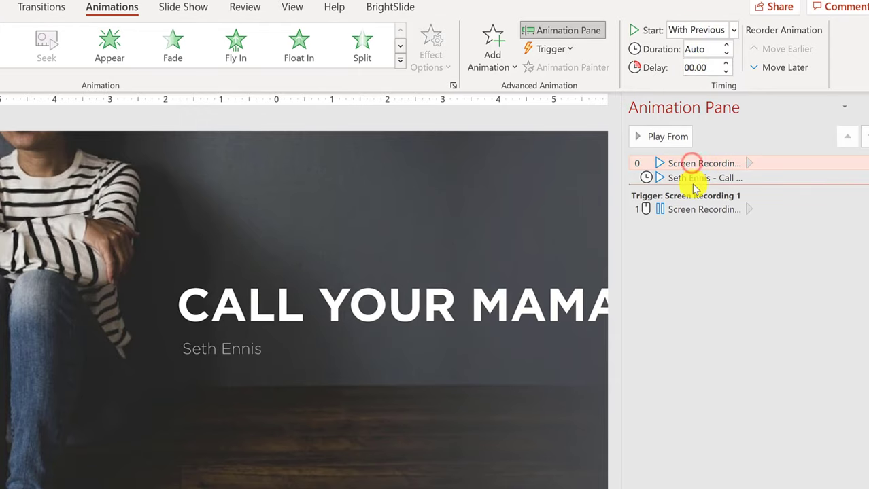
{"action": "left_click_drag", "start_coordinate": [692, 165], "coordinate": [691, 178]}
{"action": "left_click", "coordinate": [725, 63]}
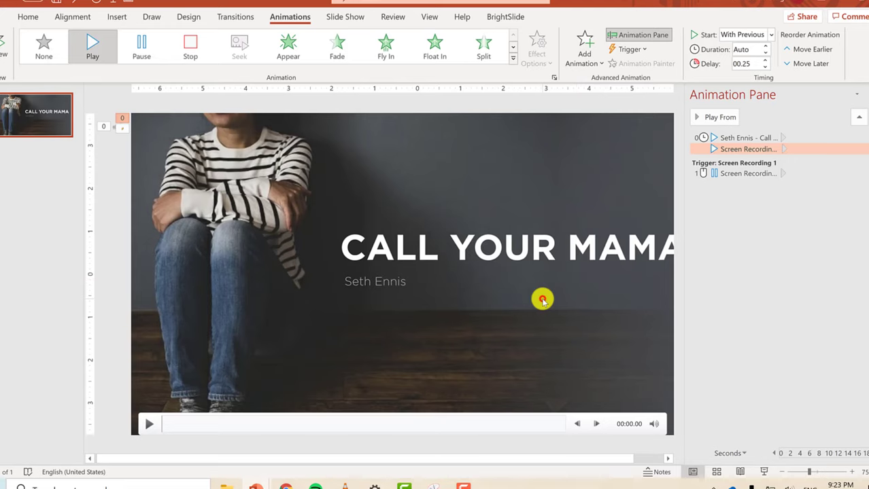
- Mute the recording's own audio using its volume slider
{"action": "left_click", "coordinate": [542, 300]}
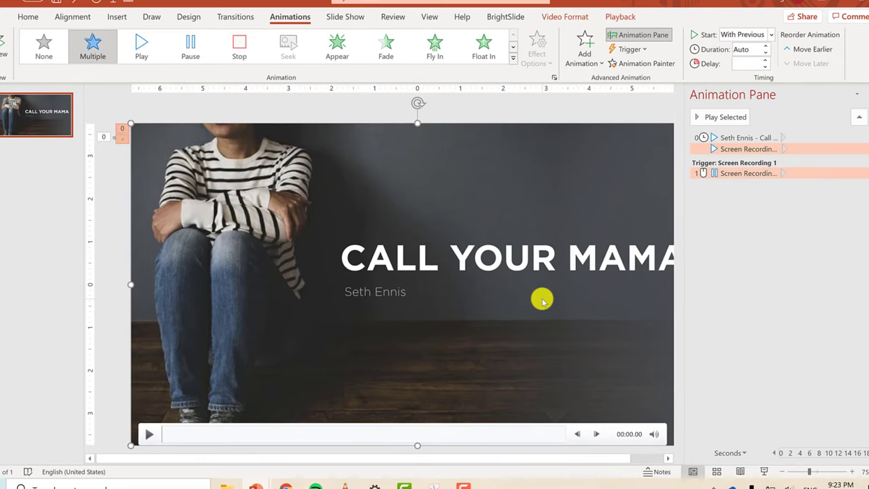
{"action": "mouse_move", "coordinate": [653, 430]}
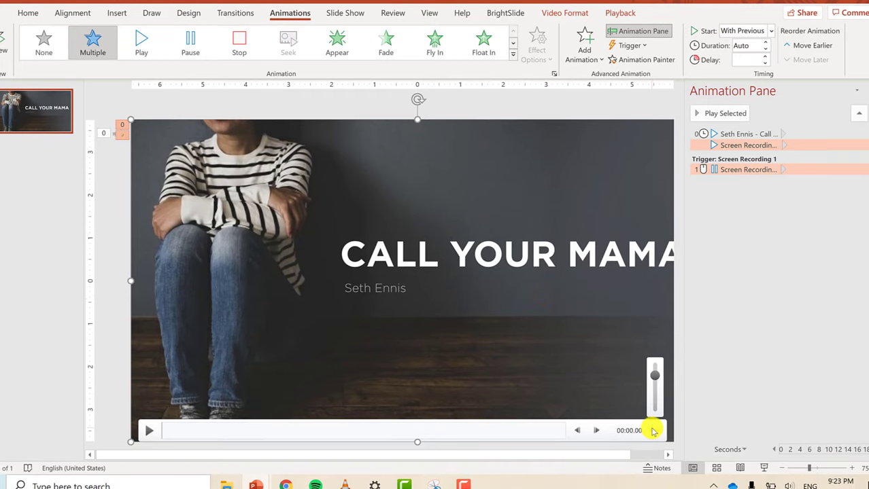
{"action": "left_click_drag", "start_coordinate": [654, 383], "coordinate": [657, 422]}
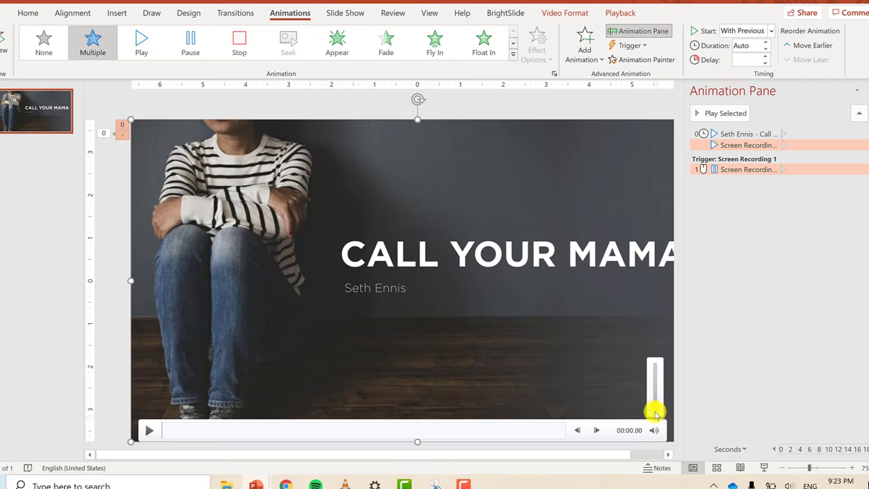
{"action": "left_click", "coordinate": [743, 136]}
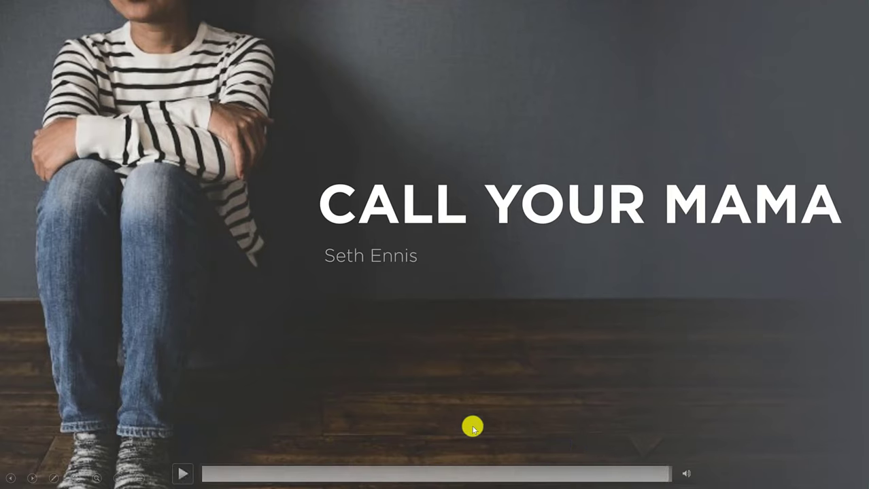
{"action": "key", "text": "Escape"}
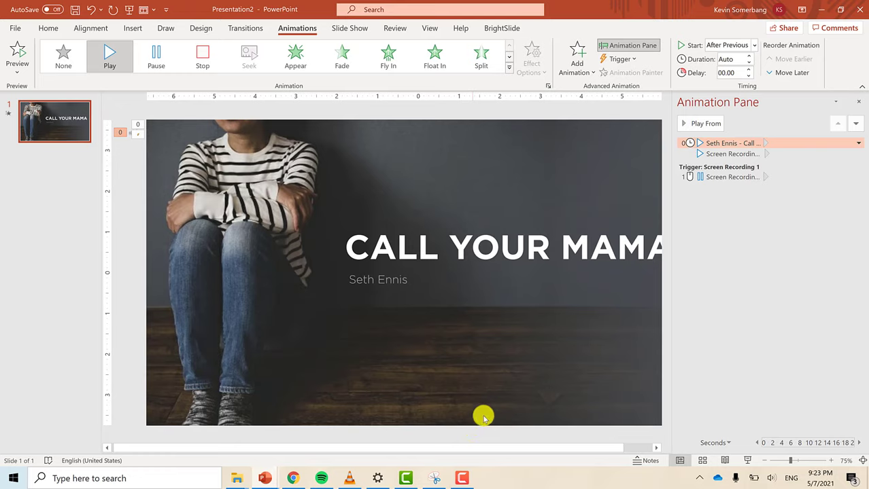
{"action": "left_click", "coordinate": [861, 99]}
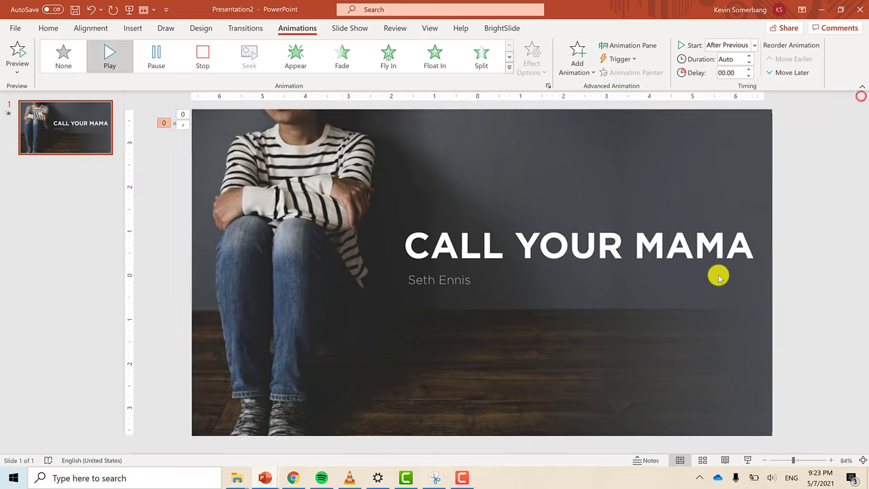
{"action": "left_click", "coordinate": [16, 28]}
{"action": "left_click", "coordinate": [34, 249]}
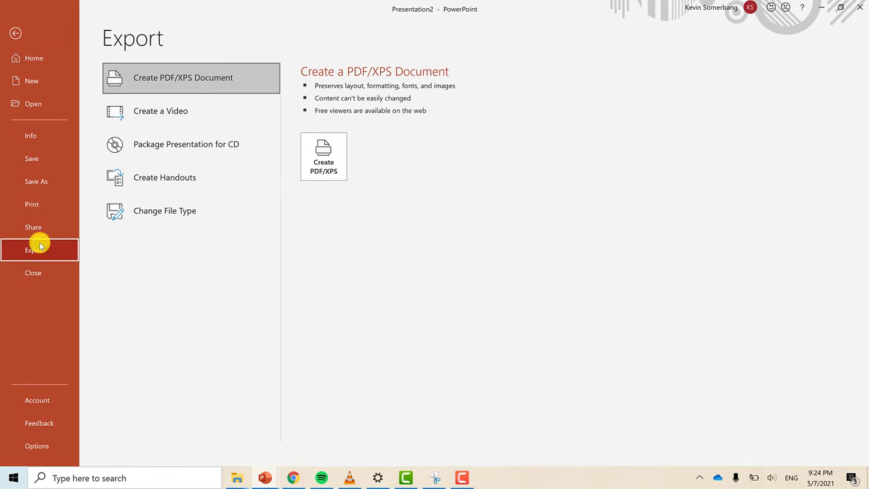
{"action": "left_click", "coordinate": [196, 111]}
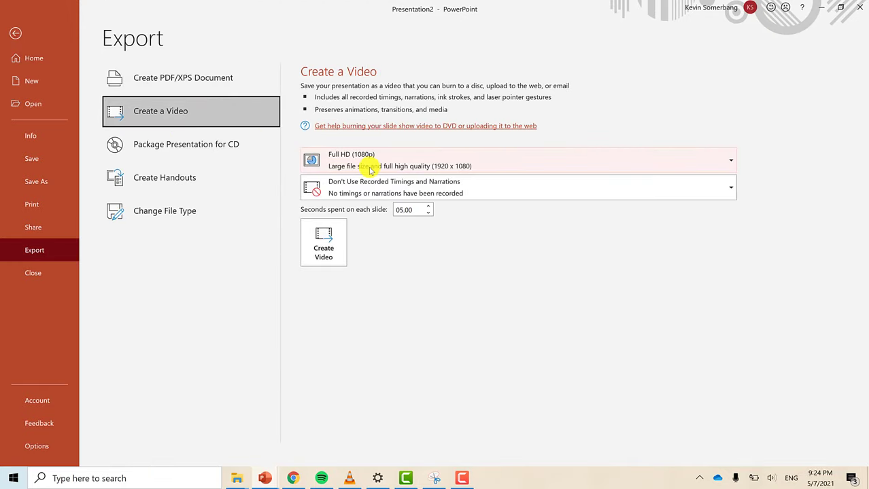
{"action": "left_click", "coordinate": [428, 215]}
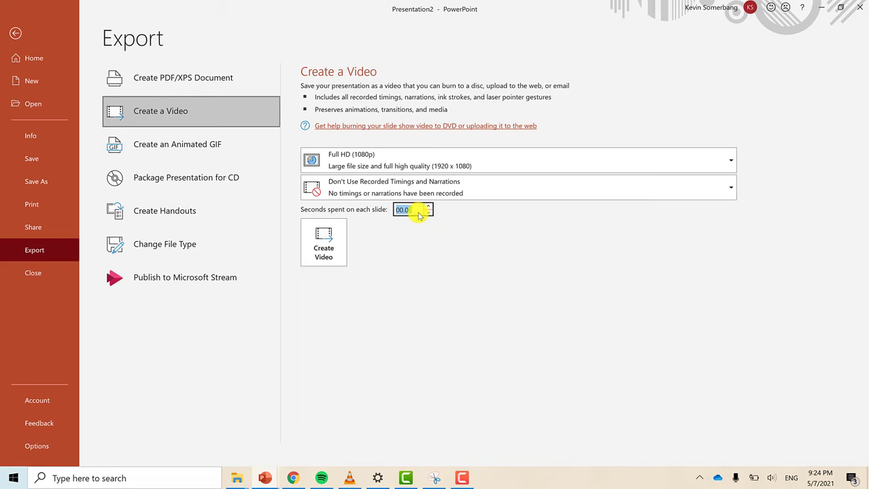
{"action": "left_click", "coordinate": [319, 239]}
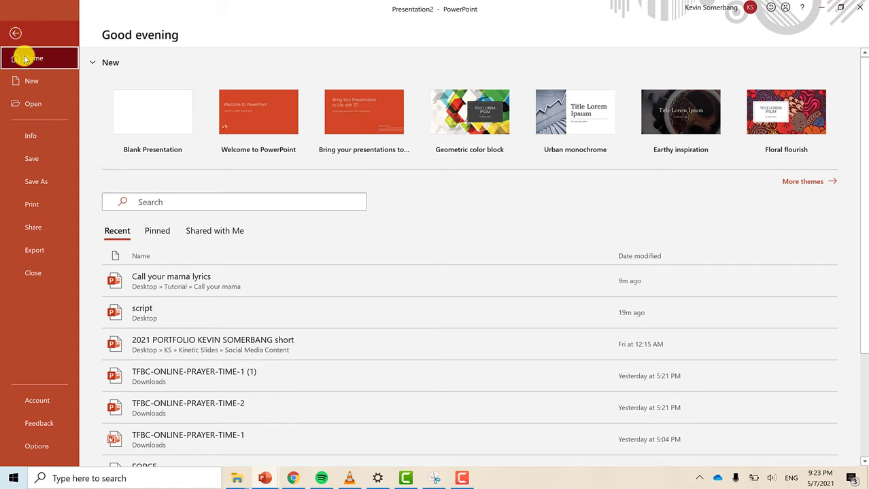
{"action": "left_click", "coordinate": [37, 181]}
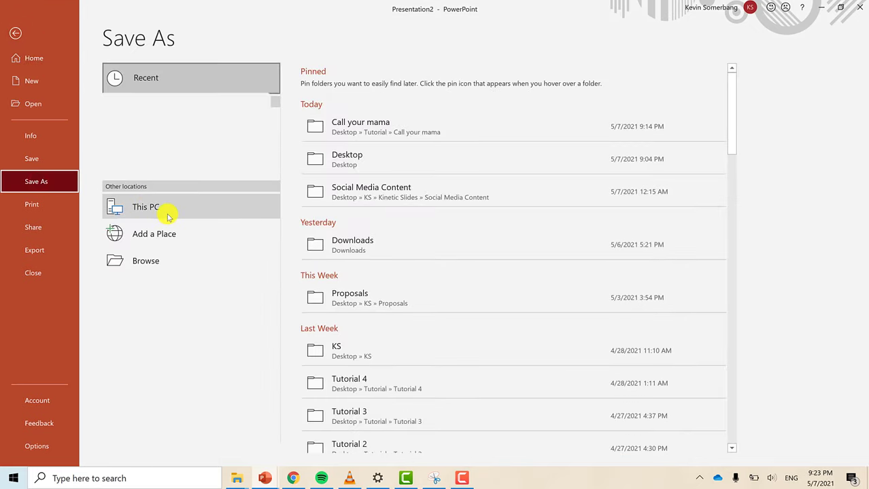
{"action": "left_click", "coordinate": [363, 130]}
{"action": "left_click", "coordinate": [377, 87]}
{"action": "type", "text": "call your mama"}
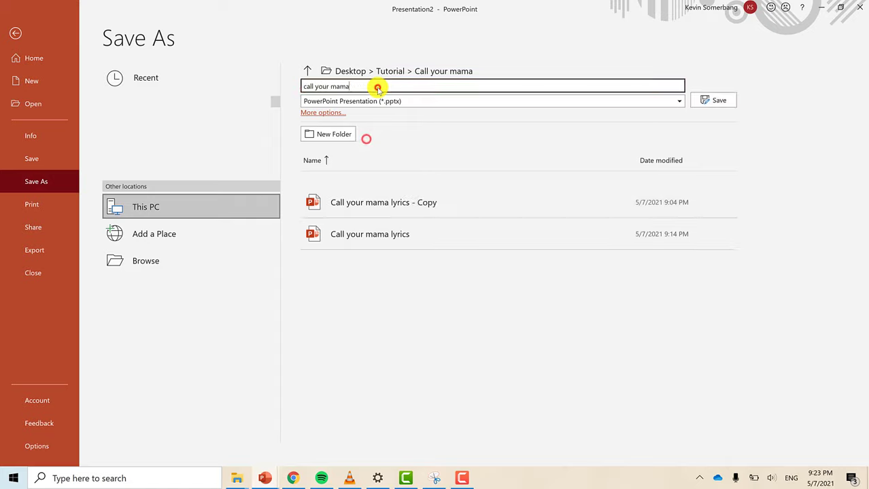
{"action": "type", "text": " v1"}
{"action": "left_click", "coordinate": [375, 101]}
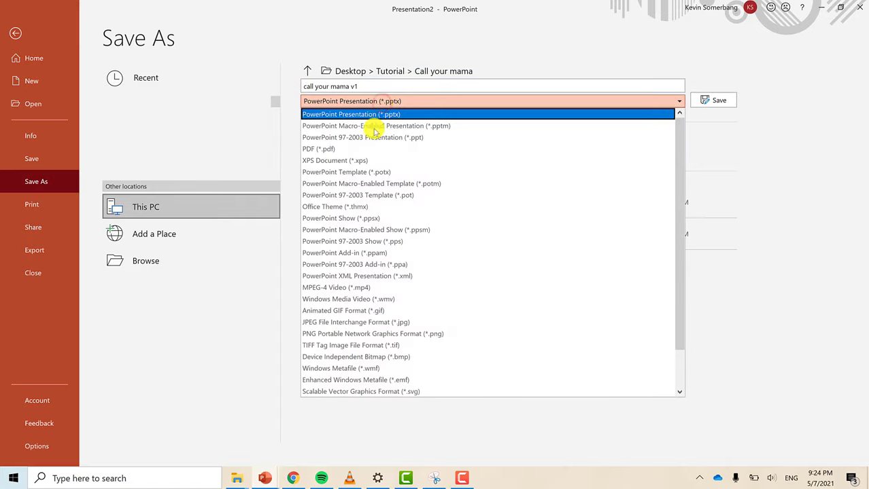
{"action": "left_click", "coordinate": [339, 289]}
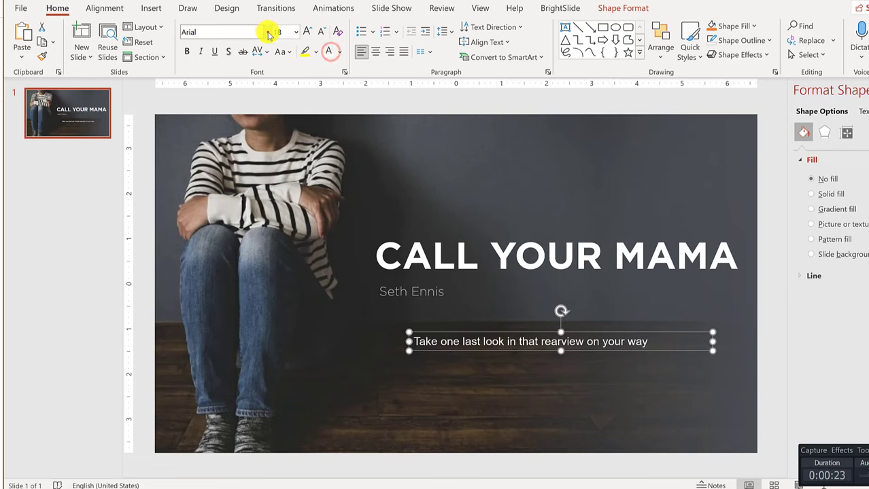
{"action": "left_click", "coordinate": [267, 32]}
{"action": "scroll", "coordinate": [306, 82], "scroll_direction": "up", "scroll_amount": 3}
{"action": "left_click", "coordinate": [272, 115]}
{"action": "left_click", "coordinate": [306, 30]}
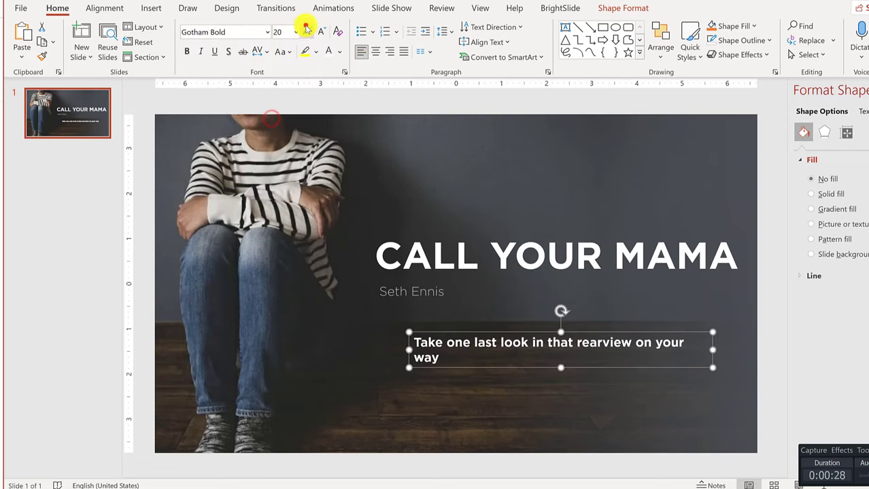
{"action": "left_click", "coordinate": [307, 30]}
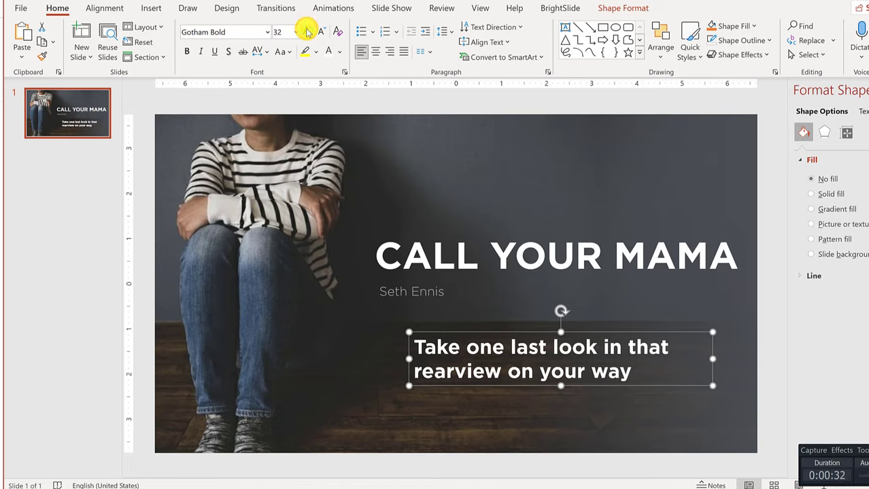
{"action": "left_click", "coordinate": [74, 123]}
{"action": "key", "text": "ctrl+c"}
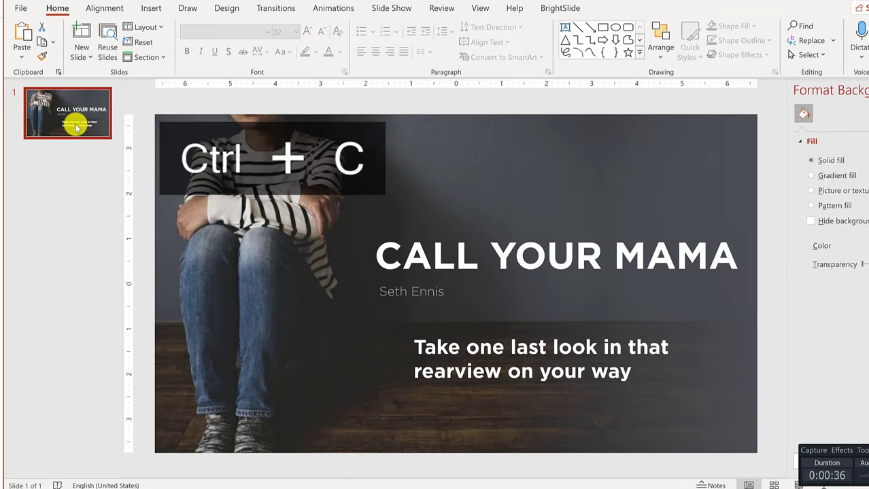
{"action": "key", "text": "ctrl+v"}
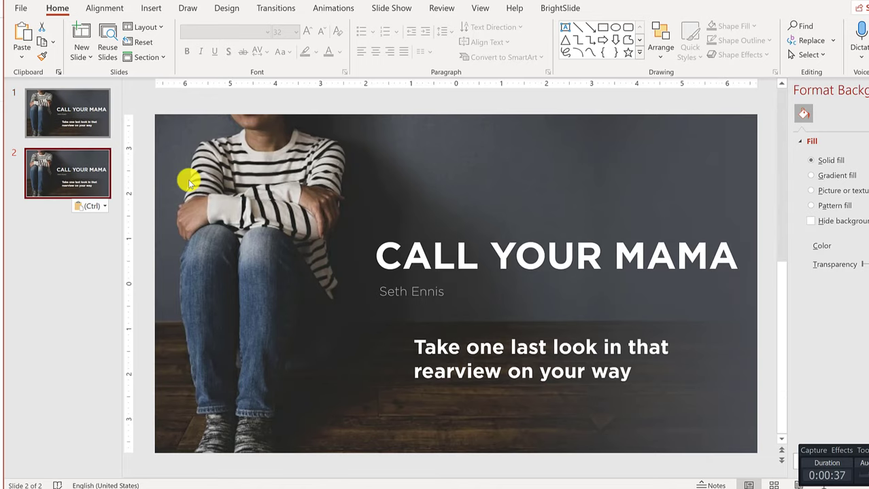
{"action": "left_click", "coordinate": [464, 258]}
{"action": "left_click", "coordinate": [416, 289], "text": "shift"}
{"action": "key", "text": "Delete"}
{"action": "left_click", "coordinate": [535, 331]}
{"action": "left_click_drag", "start_coordinate": [482, 323], "coordinate": [476, 185]}
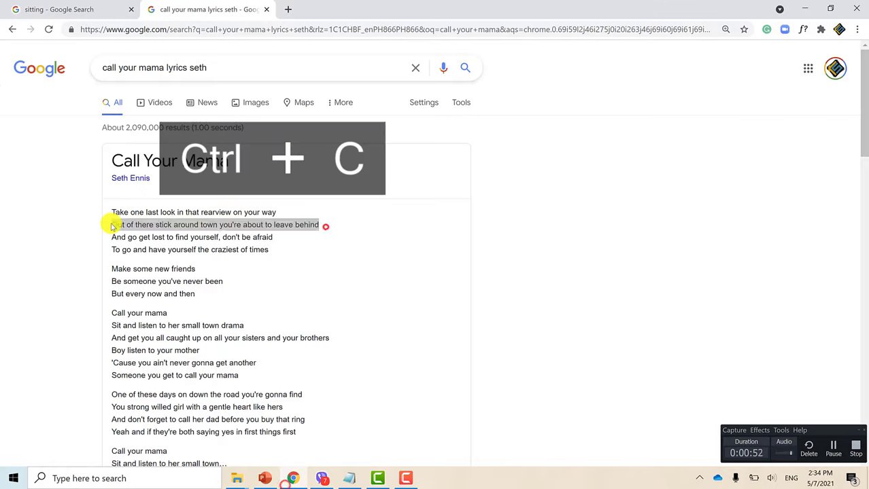
{"action": "key", "text": "ctrl+a"}
{"action": "key", "text": "ctrl+v"}
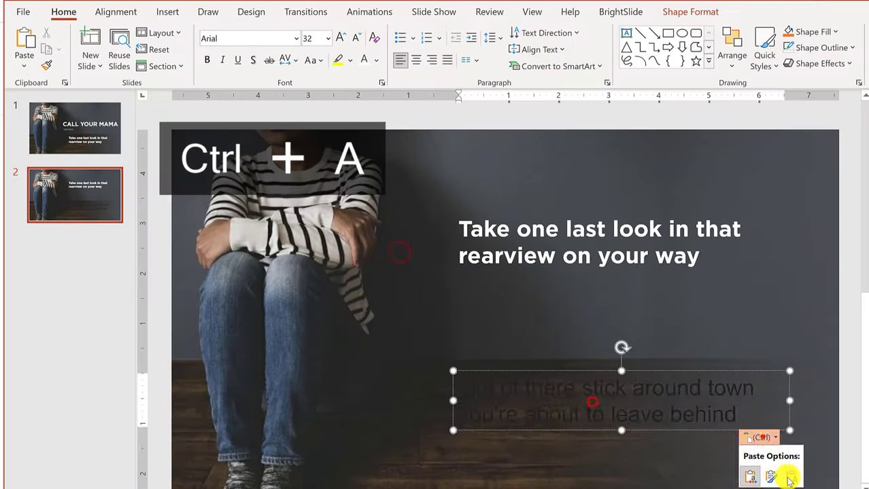
{"action": "left_click", "coordinate": [81, 190]}
{"action": "key", "text": "ctrl+c"}
{"action": "key", "text": "ctrl+v"}
{"action": "left_click", "coordinate": [552, 251]}
{"action": "left_click_drag", "start_coordinate": [552, 252], "coordinate": [543, 116]}
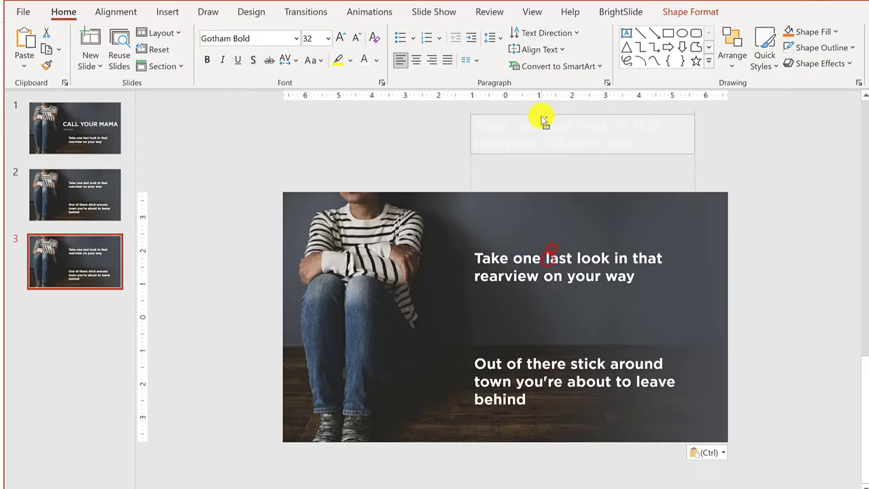
{"action": "left_click", "coordinate": [500, 394]}
{"action": "key", "text": "ctrl+a"}
{"action": "left_click_drag", "start_coordinate": [500, 394], "coordinate": [523, 274]}
{"action": "key", "text": "alt+Tab"}
{"action": "mouse_move", "coordinate": [335, 264]}
{"action": "left_mouse_down"}
{"action": "mouse_move", "coordinate": [113, 268]}
{"action": "mouse_move", "coordinate": [340, 275]}
{"action": "left_mouse_up"}
{"action": "key", "text": "alt+Tab"}
{"action": "key", "text": "ctrl+a"}
{"action": "key", "text": "ctrl+v"}
{"action": "left_click", "coordinate": [107, 318]}
{"action": "key", "text": "ctrl+c"}
{"action": "key", "text": "ctrl+v"}
{"action": "key", "text": "alt+Tab"}
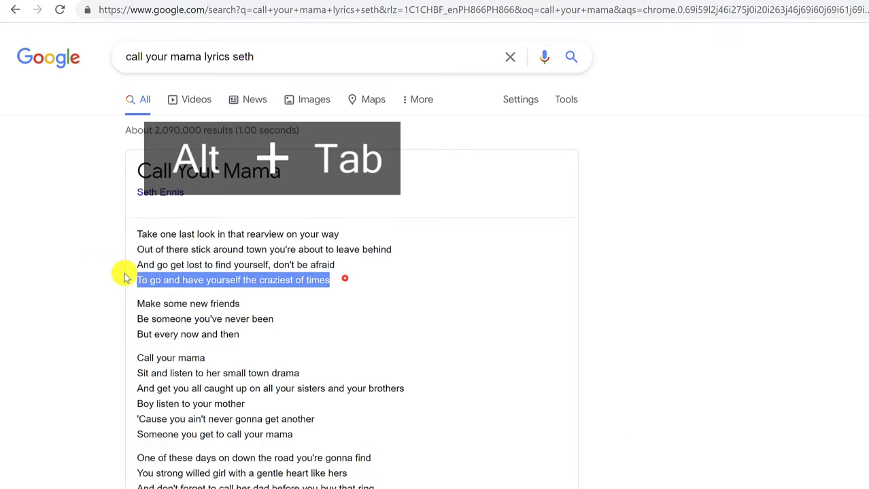
{"action": "key", "text": "ctrl+c"}
{"action": "key", "text": "alt+Tab"}
{"action": "left_click", "coordinate": [78, 262]}
{"action": "left_click", "coordinate": [78, 325]}
{"action": "key", "text": "ctrl+a"}
{"action": "left_click_drag", "start_coordinate": [503, 293], "coordinate": [523, 133]}
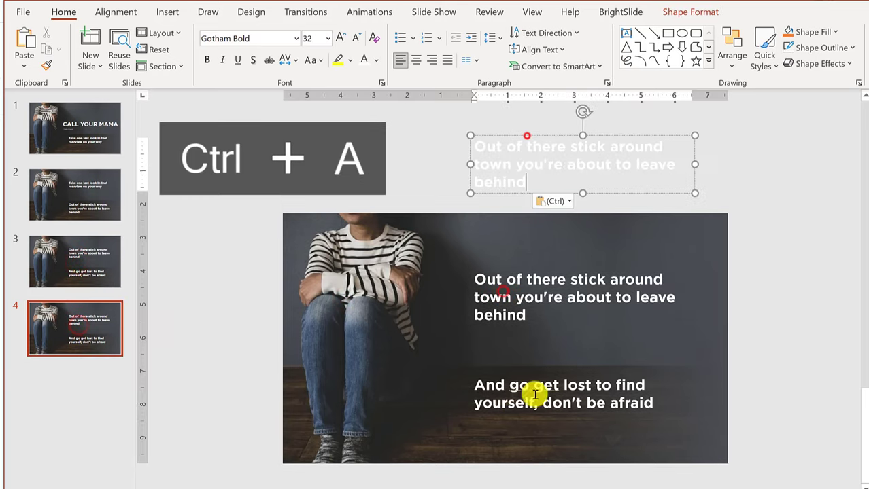
{"action": "left_click_drag", "start_coordinate": [539, 336], "coordinate": [524, 272]}
{"action": "key", "text": "alt+Tab"}
{"action": "key", "text": "ctrl+c"}
{"action": "key", "text": "alt+Tab"}
{"action": "key", "text": "ctrl+v"}
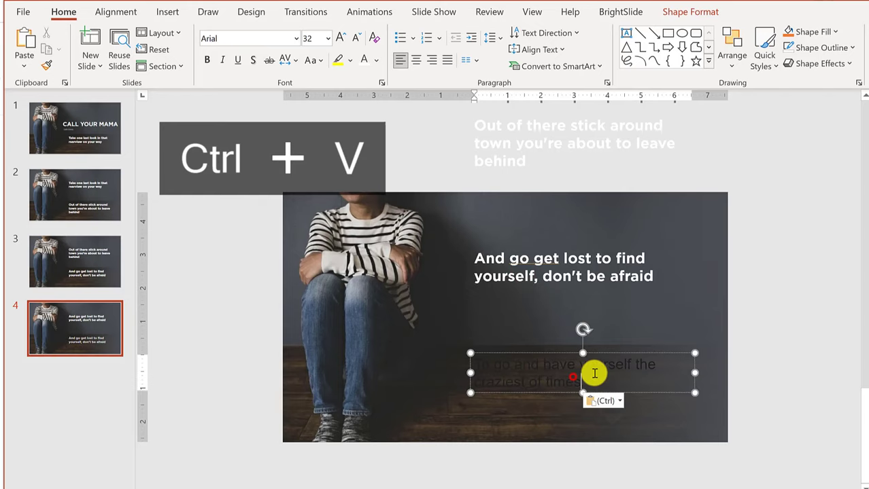
{"action": "left_click", "coordinate": [74, 328]}
{"action": "key", "text": "ctrl+c"}
{"action": "key", "text": "ctrl+v"}
{"action": "left_click", "coordinate": [554, 268]}
{"action": "key", "text": "ctrl+a"}
{"action": "key", "text": "ctrl+v"}
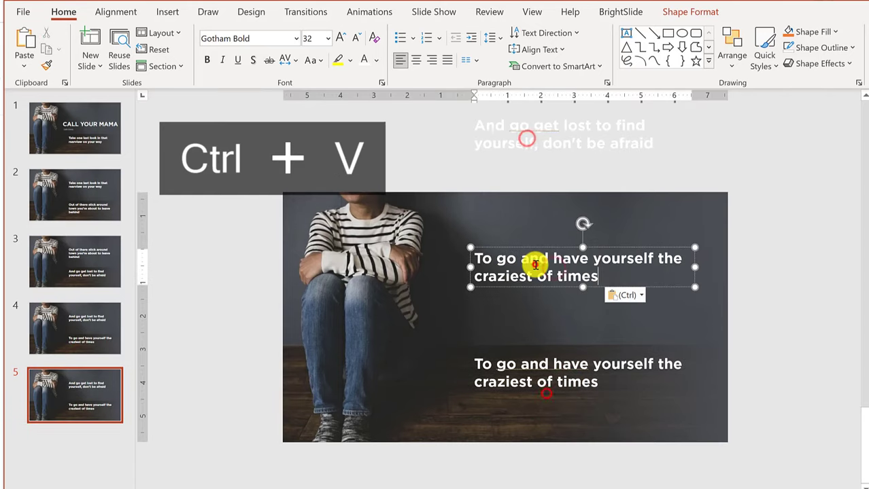
{"action": "key", "text": "alt+Tab"}
{"action": "left_click_drag", "start_coordinate": [246, 304], "coordinate": [106, 310]}
{"action": "key", "text": "ctrl+c"}
{"action": "key", "text": "alt+Tab"}
{"action": "left_click", "coordinate": [556, 364]}
{"action": "key", "text": "ctrl+a"}
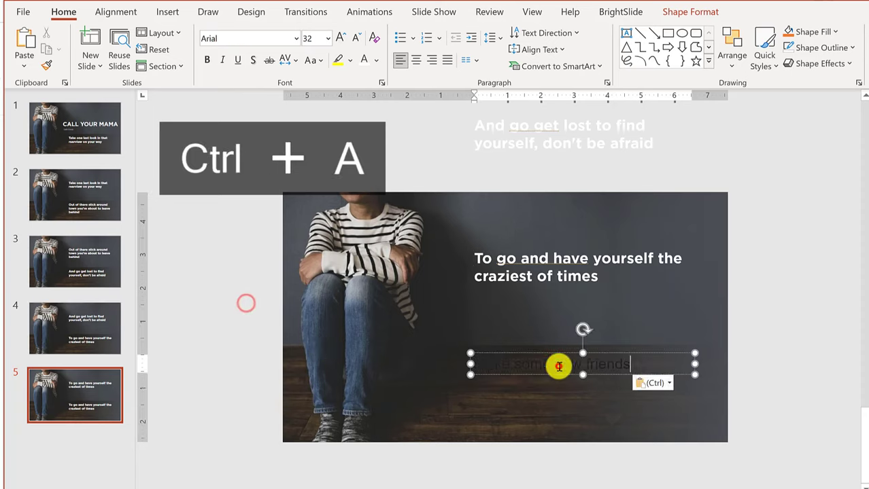
{"action": "key", "text": "ctrl+v"}
{"action": "left_click", "coordinate": [90, 143]}
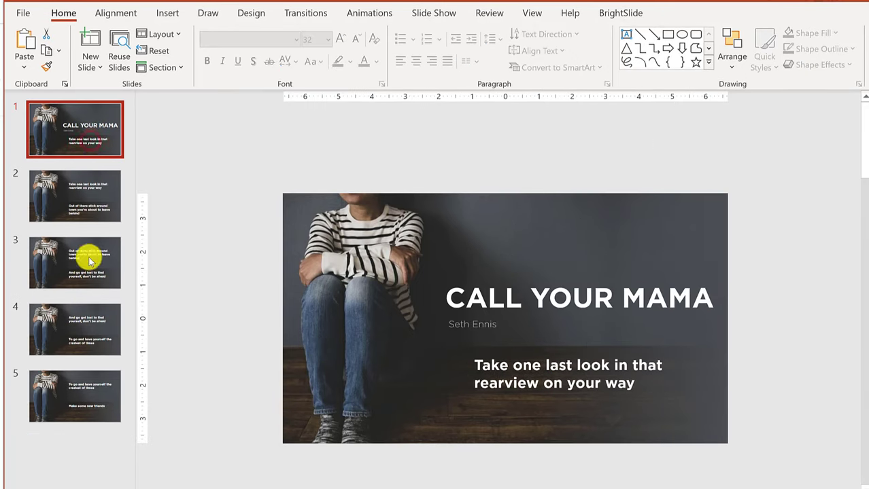
{"action": "left_click", "coordinate": [77, 388], "text": "shift"}
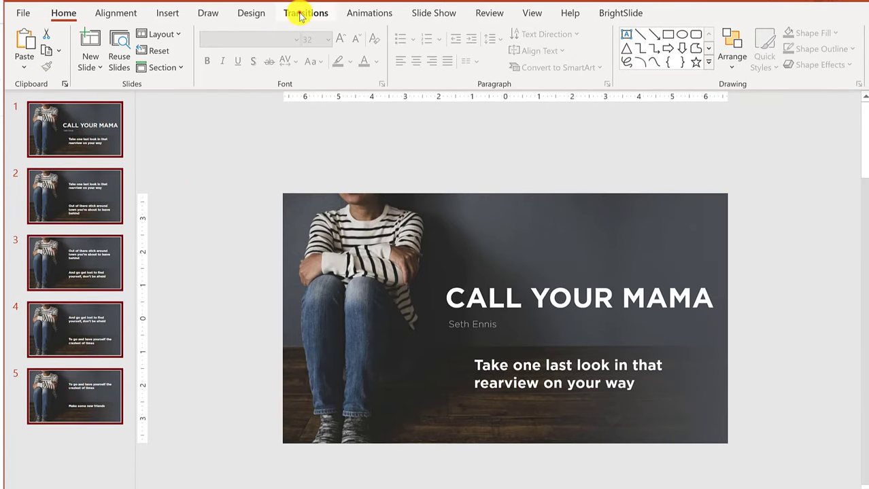
{"action": "left_click", "coordinate": [302, 12]}
{"action": "left_click", "coordinate": [153, 60]}
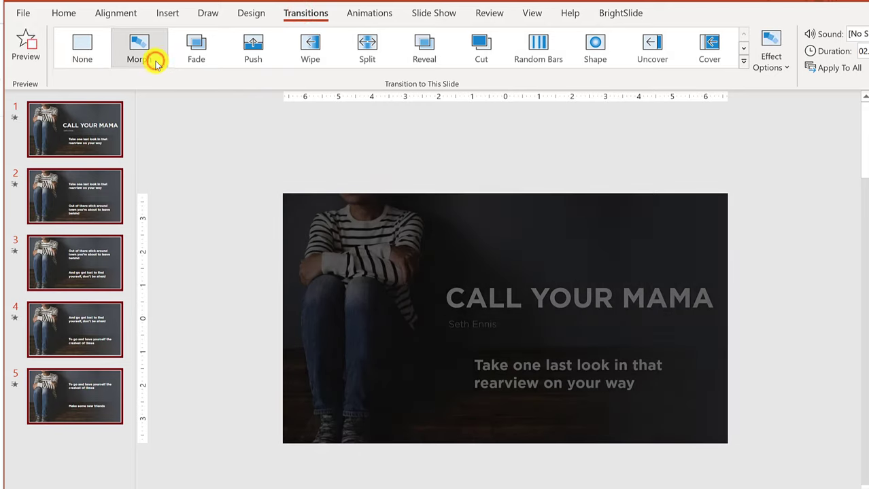
{"action": "left_click", "coordinate": [89, 137]}
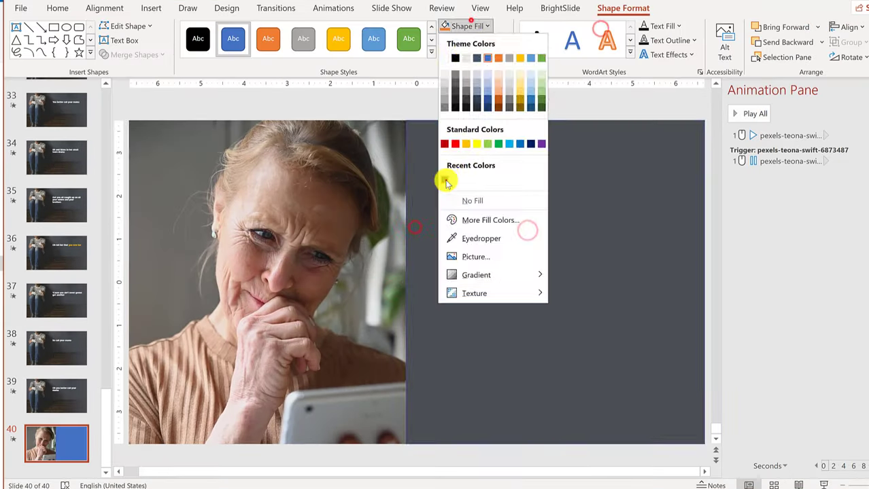
{"action": "left_click", "coordinate": [444, 179]}
{"action": "type", "text": "Go on. Call your mama"}
{"action": "triple_click", "coordinate": [539, 275]}
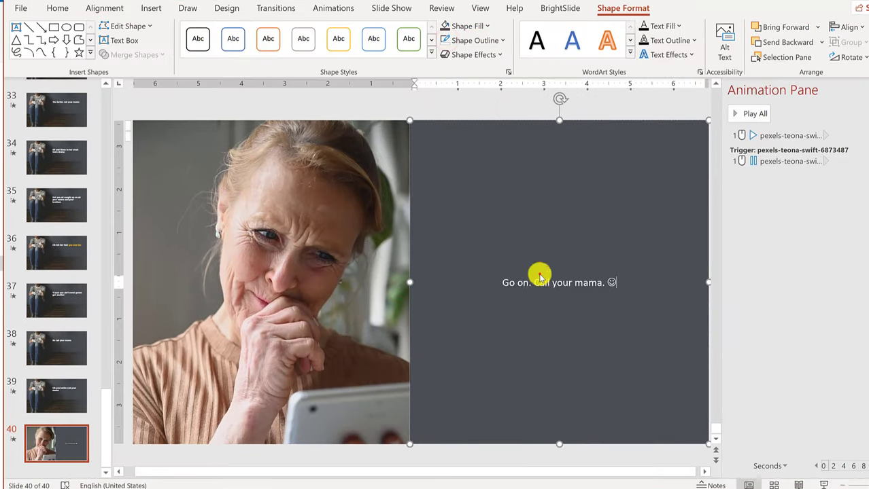
{"action": "left_click", "coordinate": [57, 8]}
{"action": "left_click", "coordinate": [266, 29]}
{"action": "left_click", "coordinate": [268, 117]}
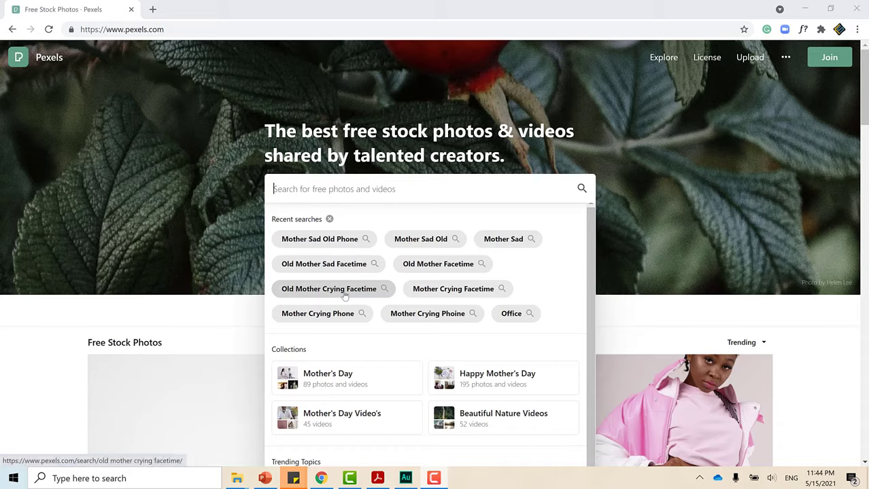
{"action": "left_click", "coordinate": [345, 296]}
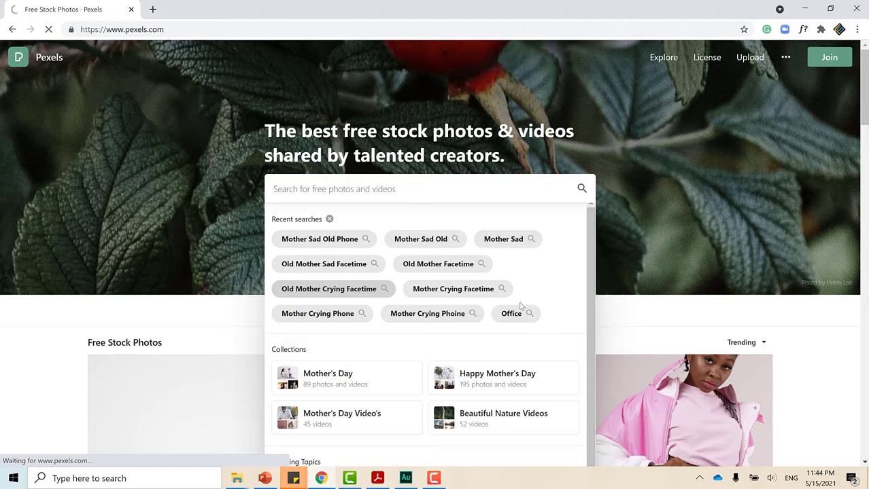
{"action": "scroll", "coordinate": [521, 307], "scroll_direction": "down", "scroll_amount": 5}
{"action": "scroll", "coordinate": [520, 307], "scroll_direction": "down", "scroll_amount": 5}
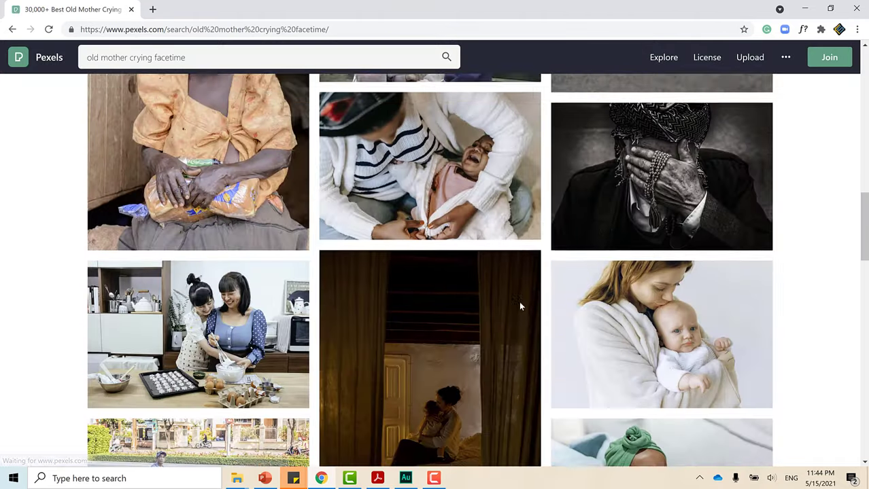